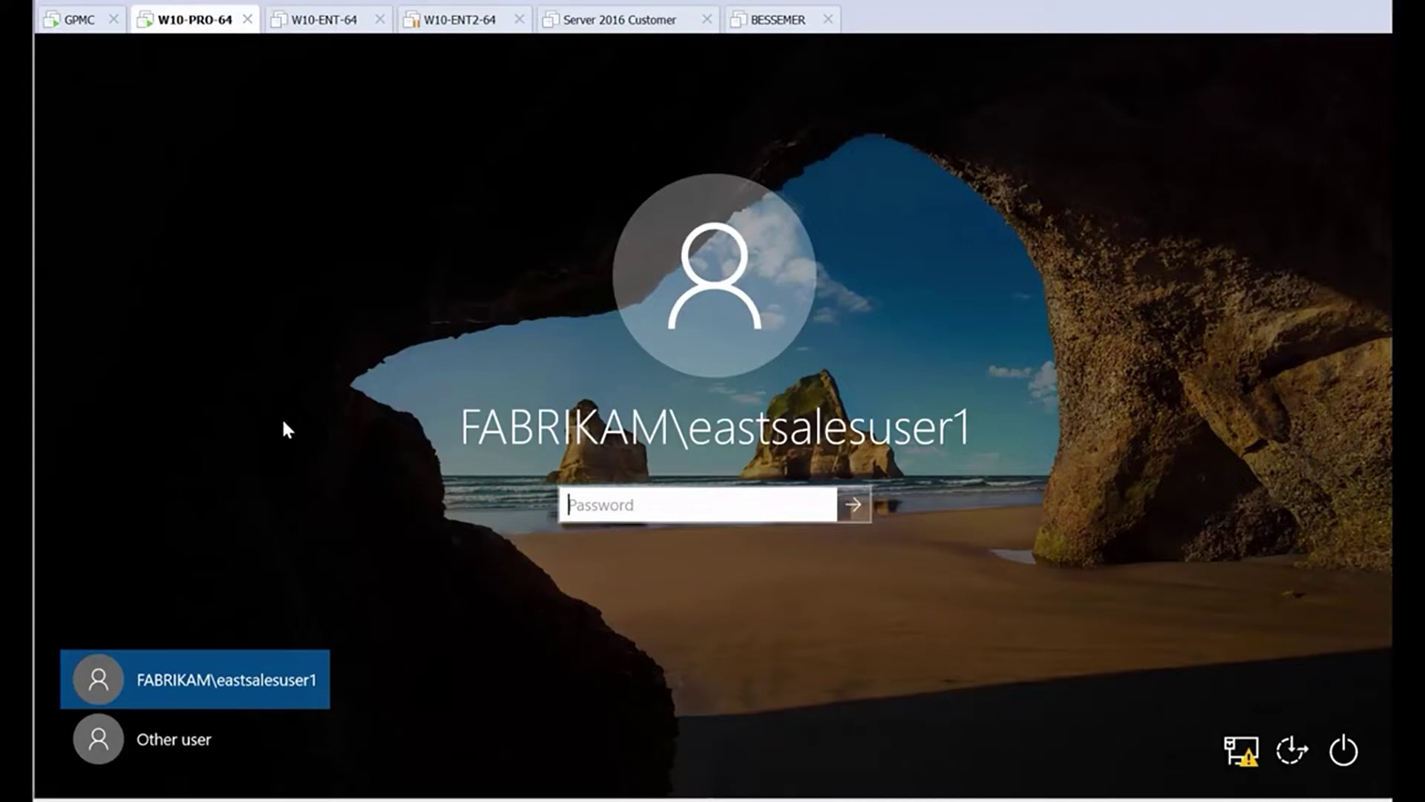
Step: Check the 490 KB wallpaperHD image on the dc2016 share, then return to the policy editor
{"action": "left_click", "coordinate": [73, 28]}
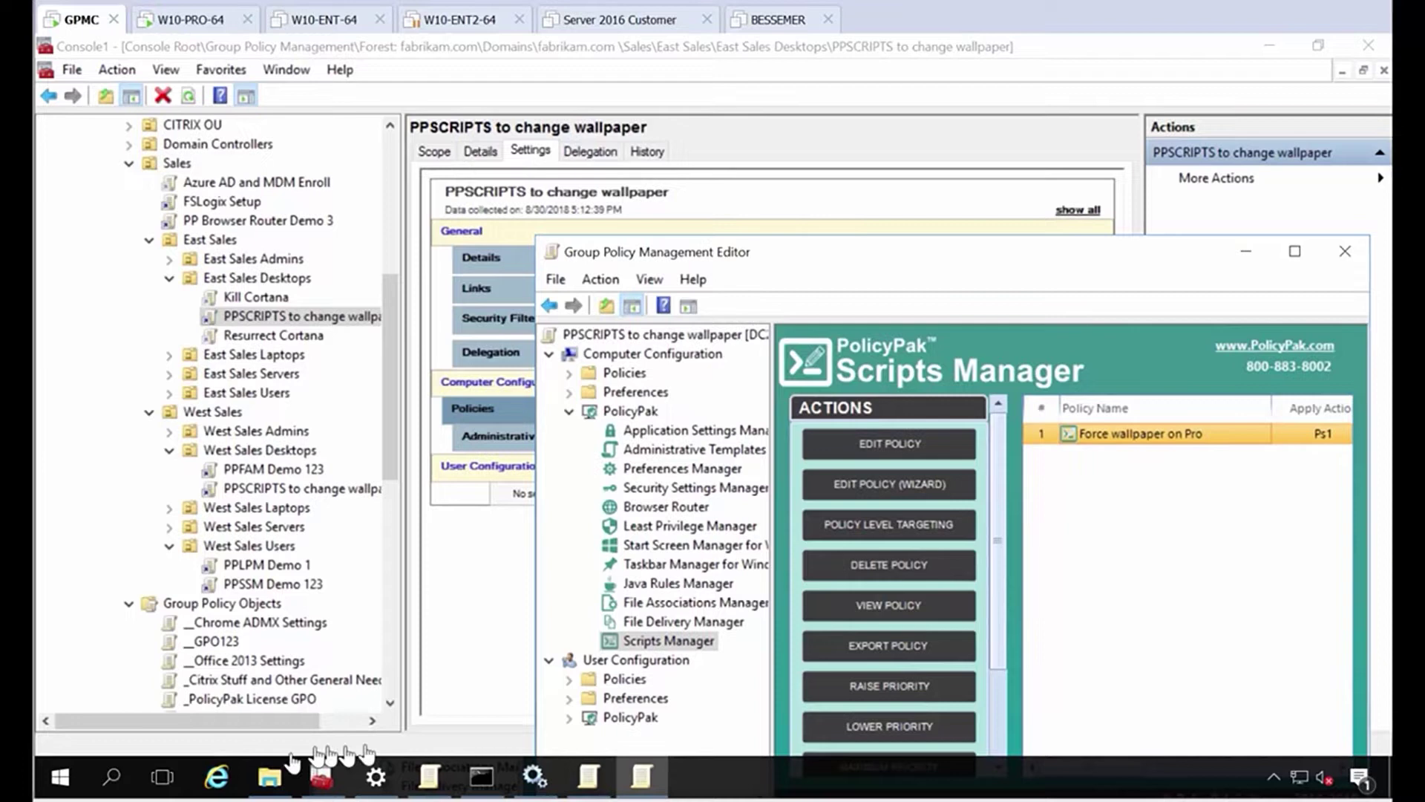
{"action": "left_click", "coordinate": [272, 779]}
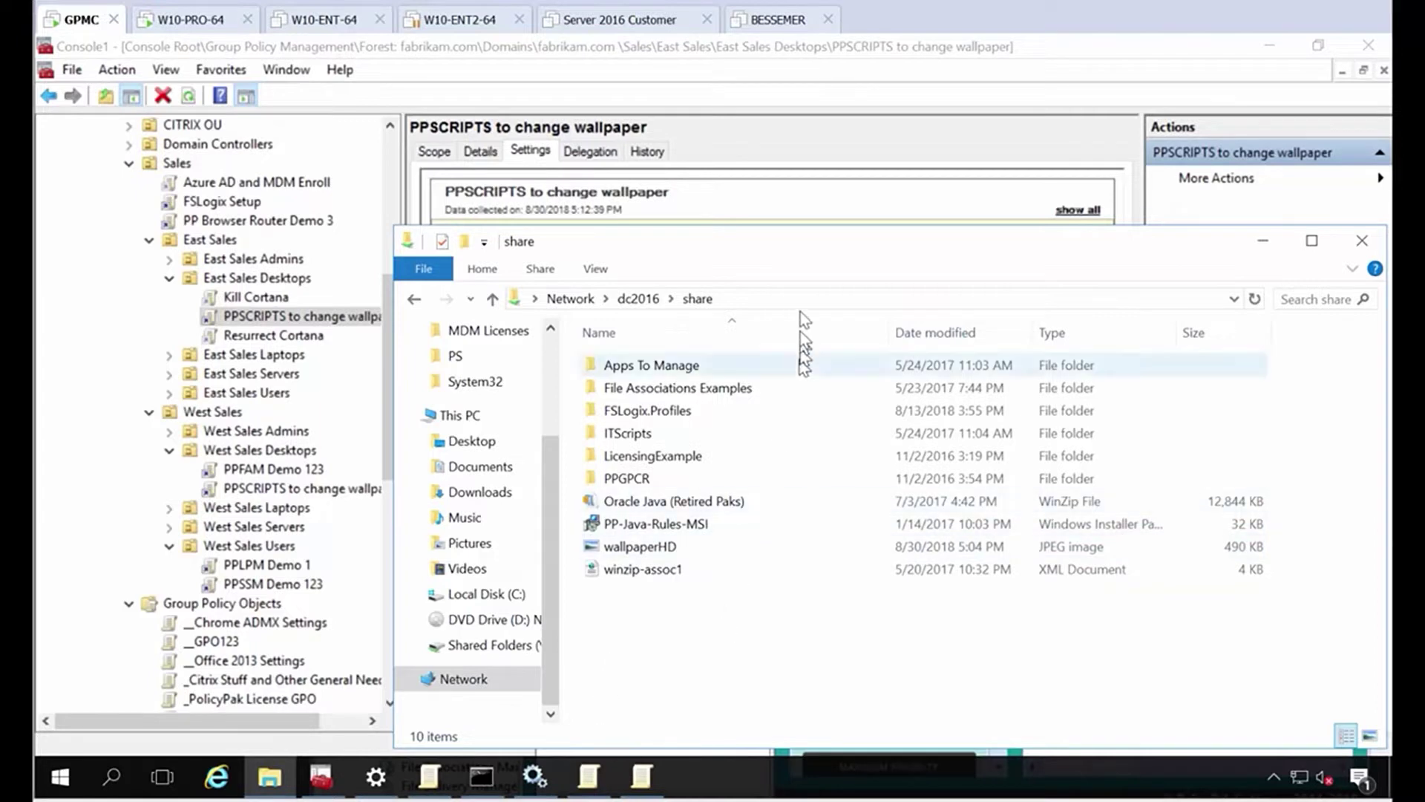
{"action": "left_click", "coordinate": [641, 776]}
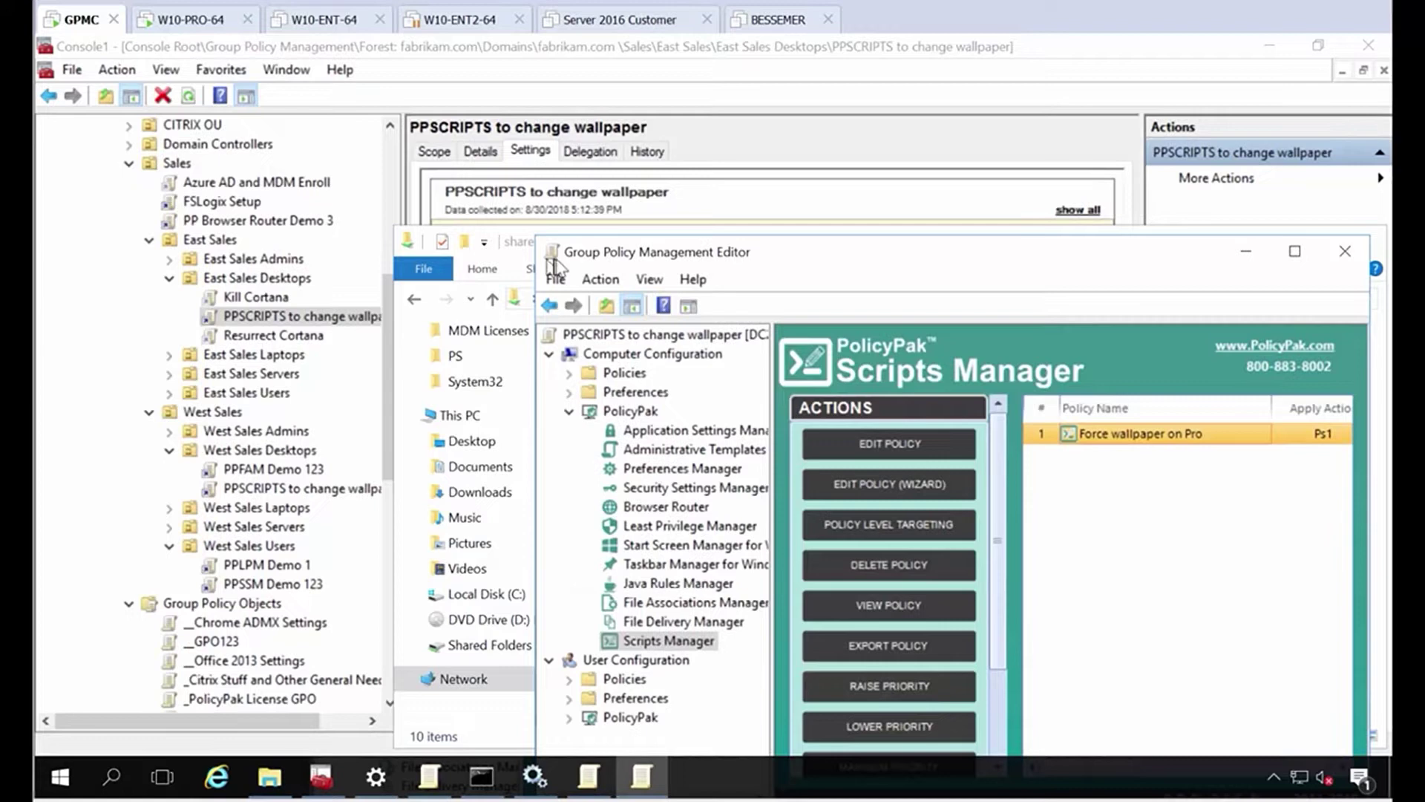
Step: Maximize the policy editor and delete the 'Force wallpaper on Pro' policy, leaving the list empty
{"action": "double_click", "coordinate": [635, 254]}
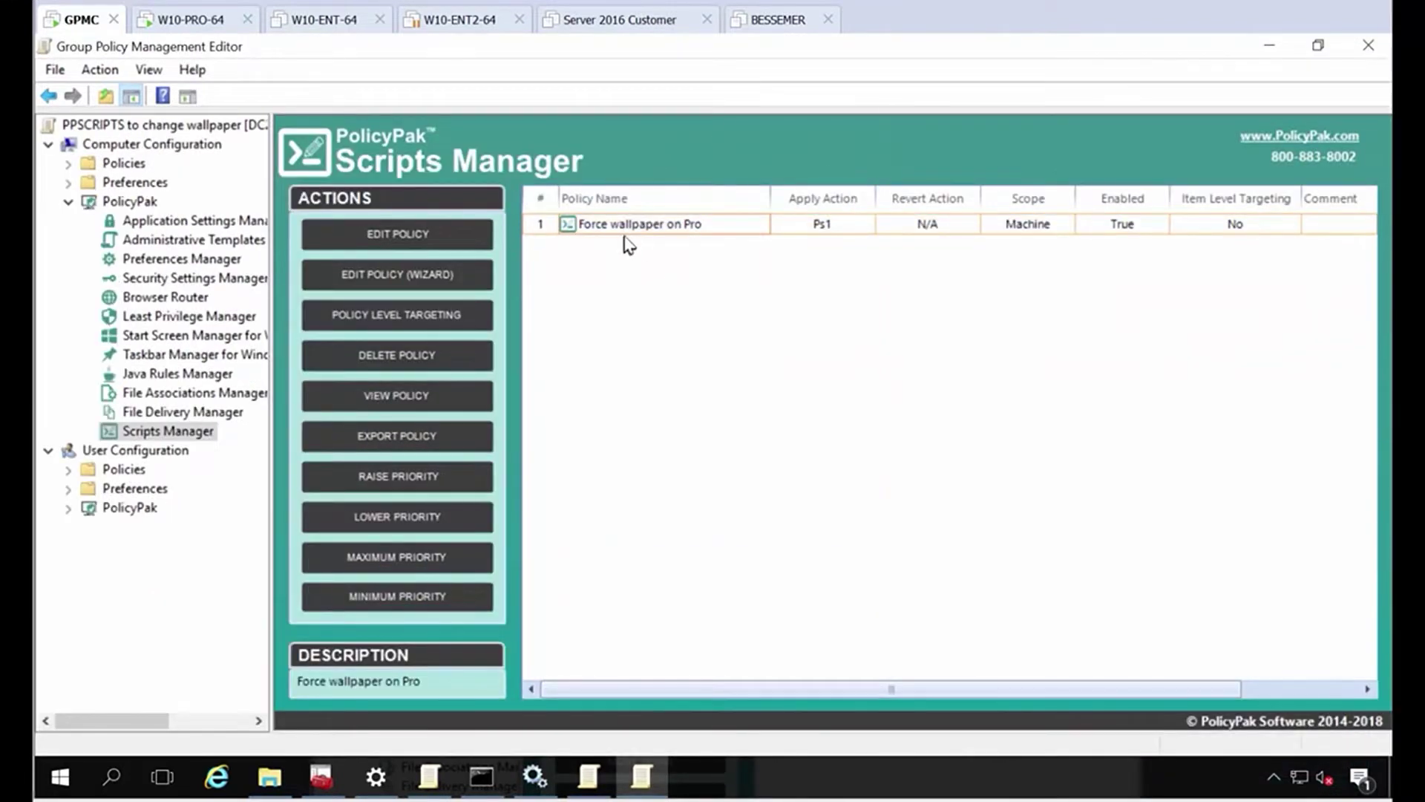
{"action": "right_click", "coordinate": [628, 231]}
{"action": "left_click", "coordinate": [672, 352]}
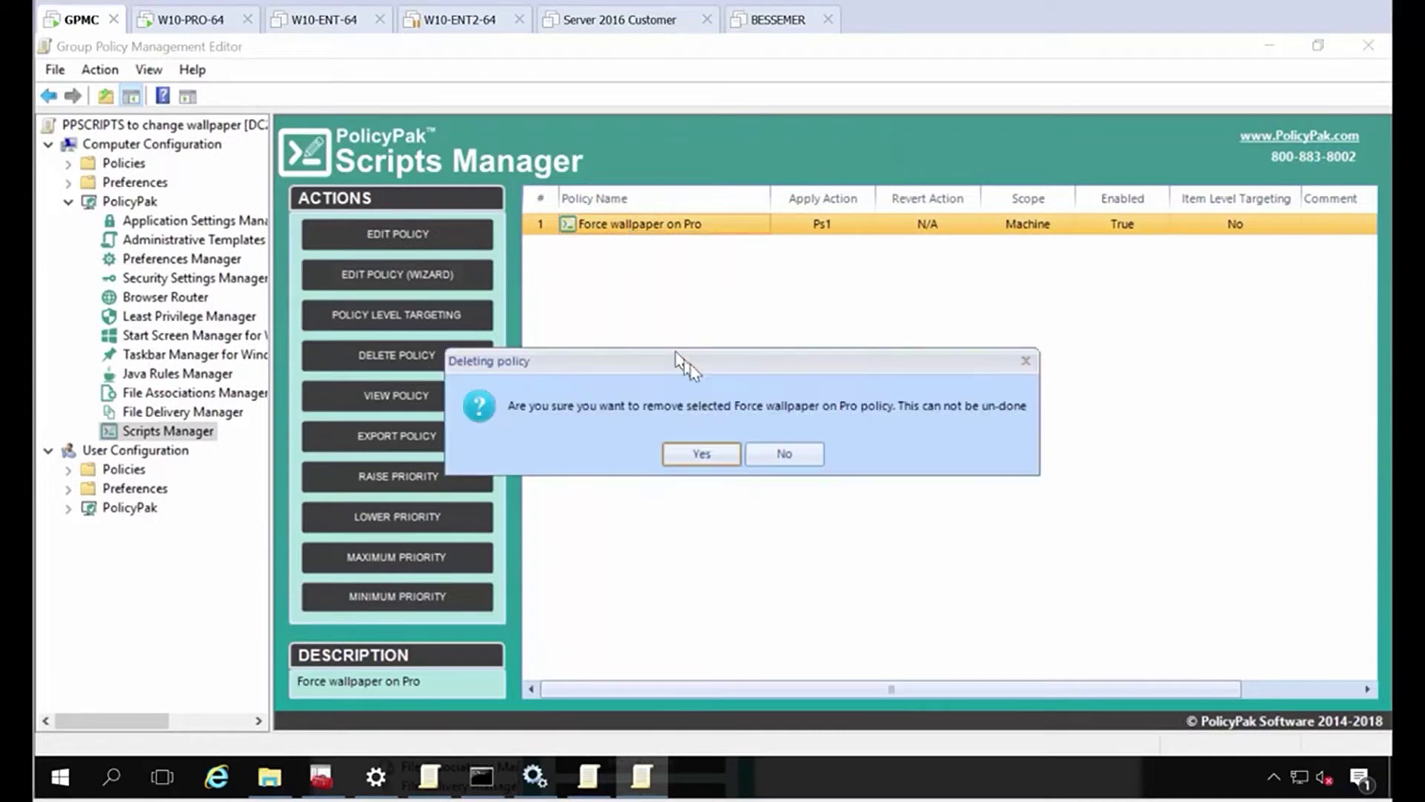
{"action": "left_click", "coordinate": [693, 452]}
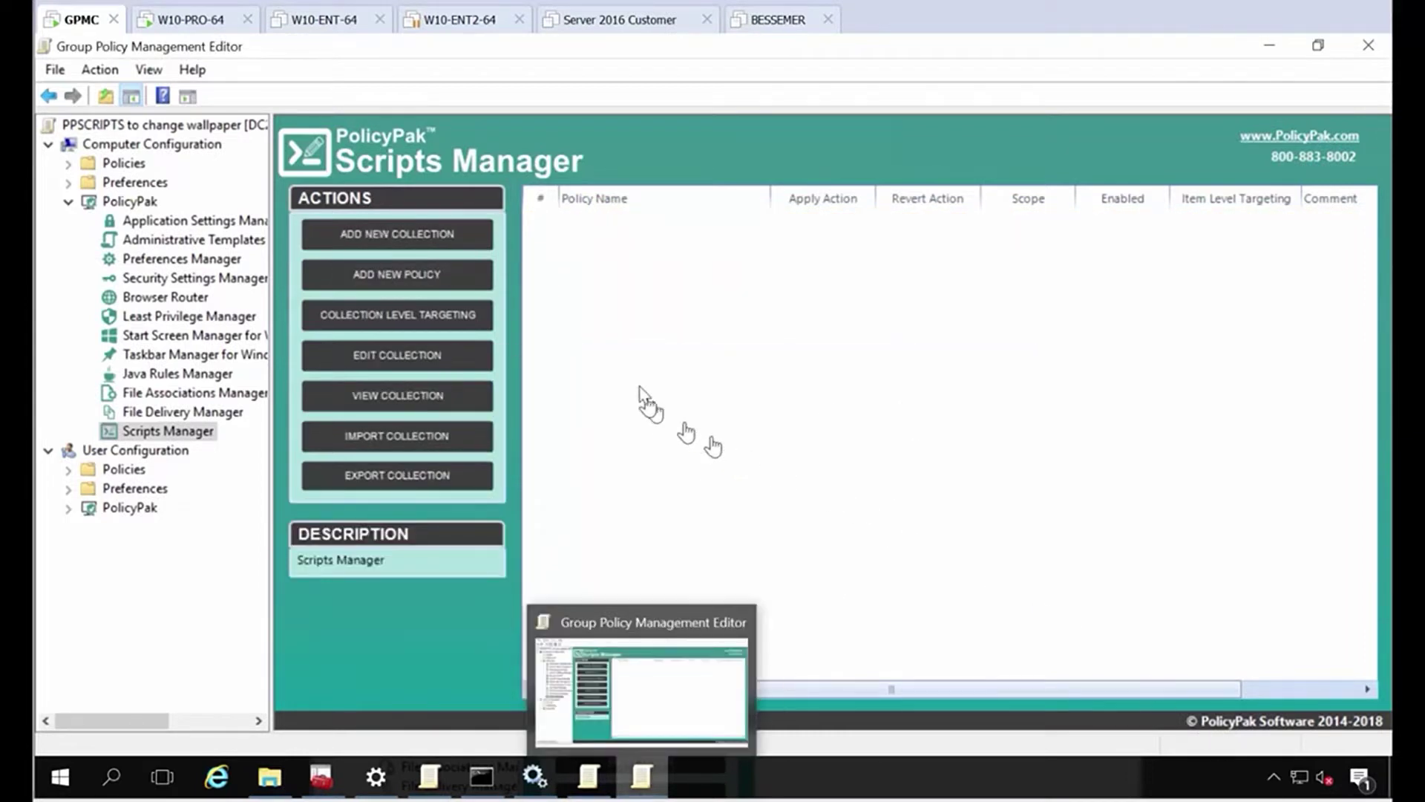
{"action": "right_click", "coordinate": [573, 263]}
Step: Start a new scripts policy targeting the computer and reach the On apply action page
{"action": "mouse_move", "coordinate": [656, 276]}
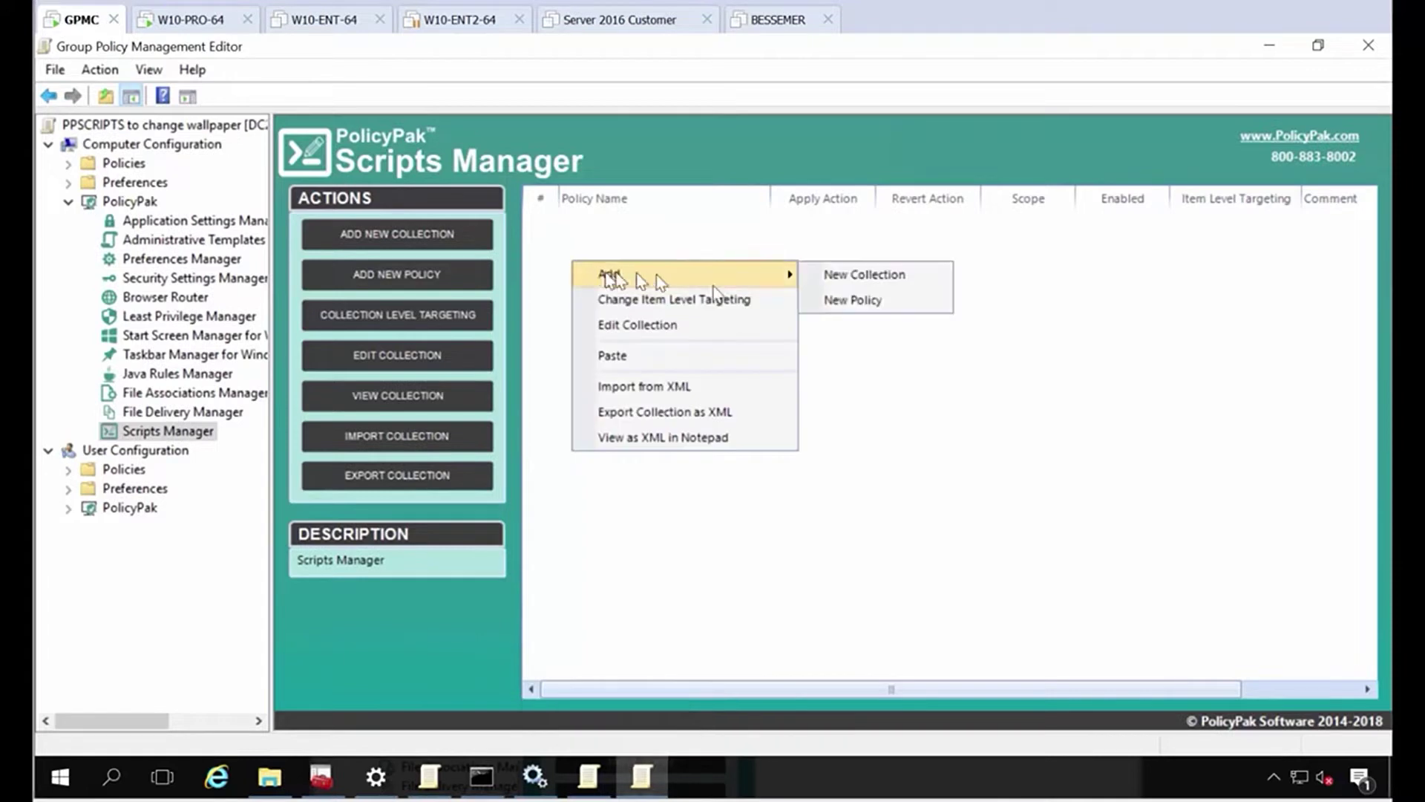
{"action": "left_click", "coordinate": [883, 309]}
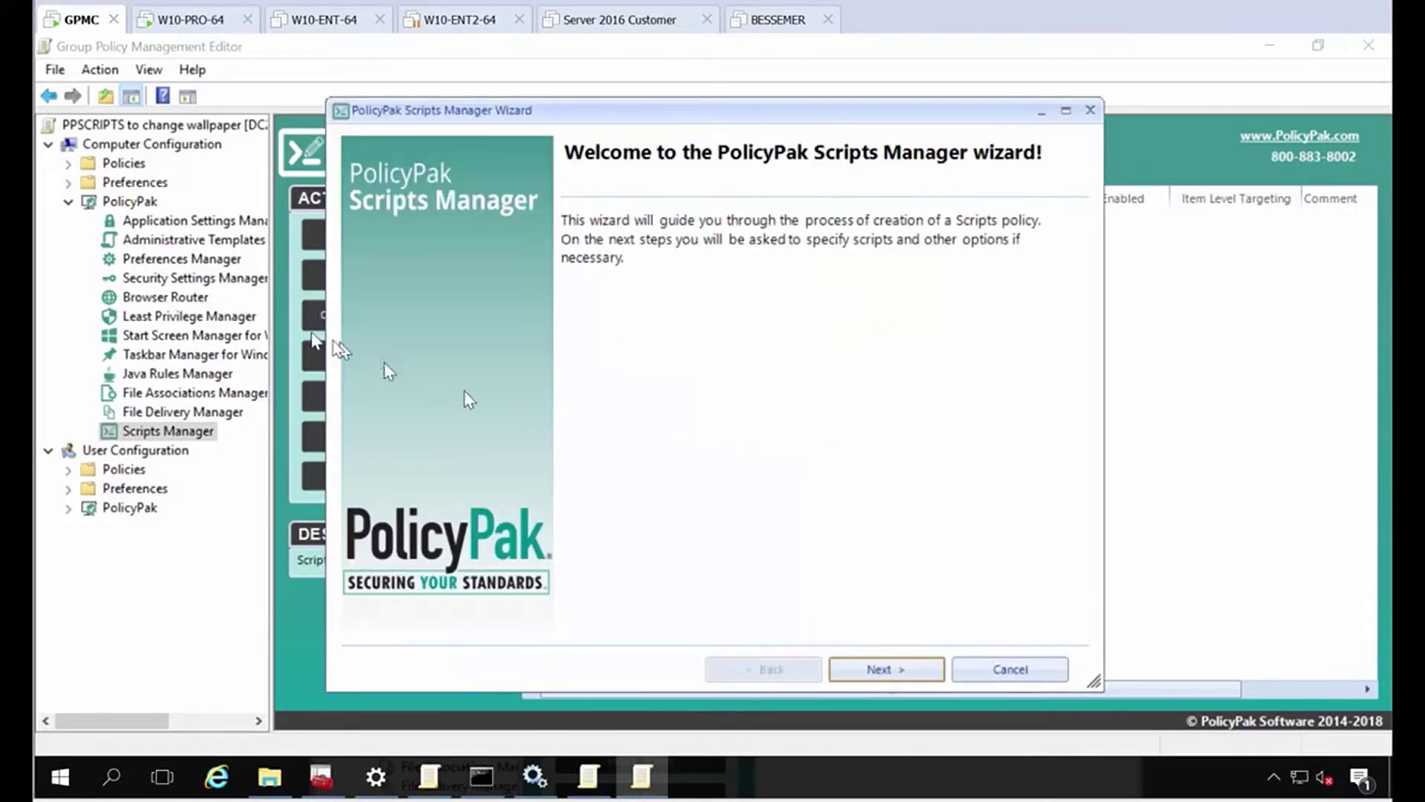
{"action": "key", "text": "Return"}
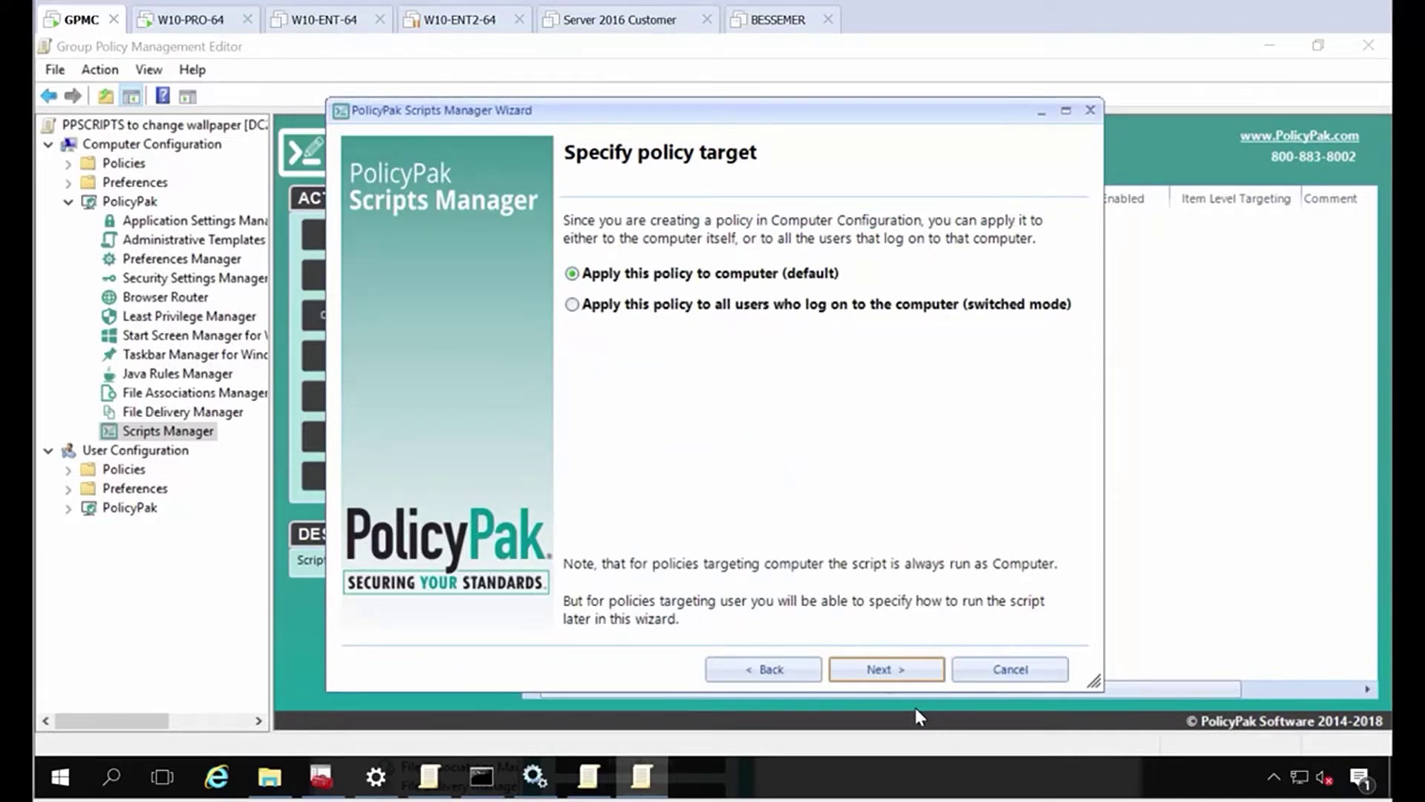
{"action": "left_click", "coordinate": [925, 671]}
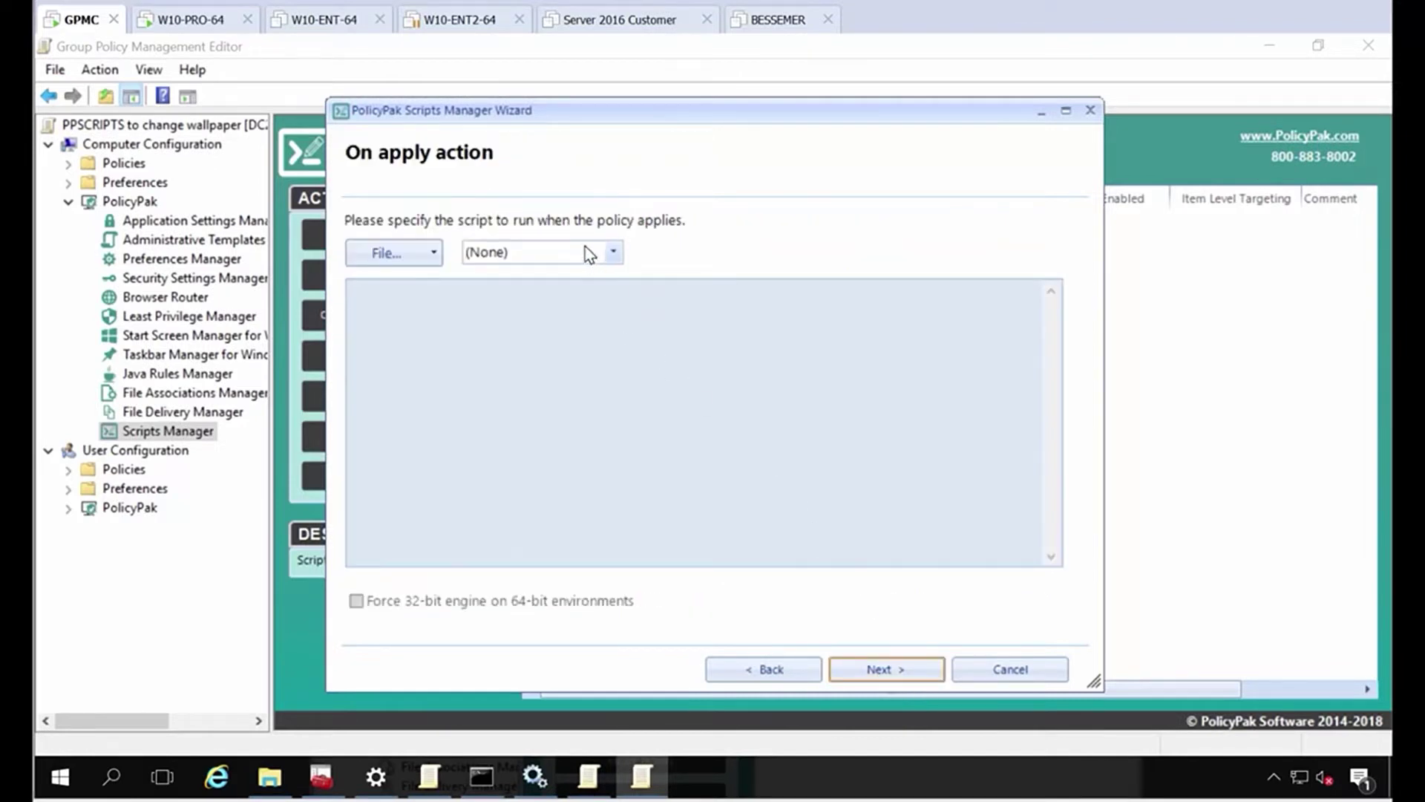
Step: Set the apply action to a pasted PowerShell script copying wallpaperHD.jpg over img100.jpg
{"action": "left_click", "coordinate": [586, 252]}
{"action": "left_click", "coordinate": [553, 313]}
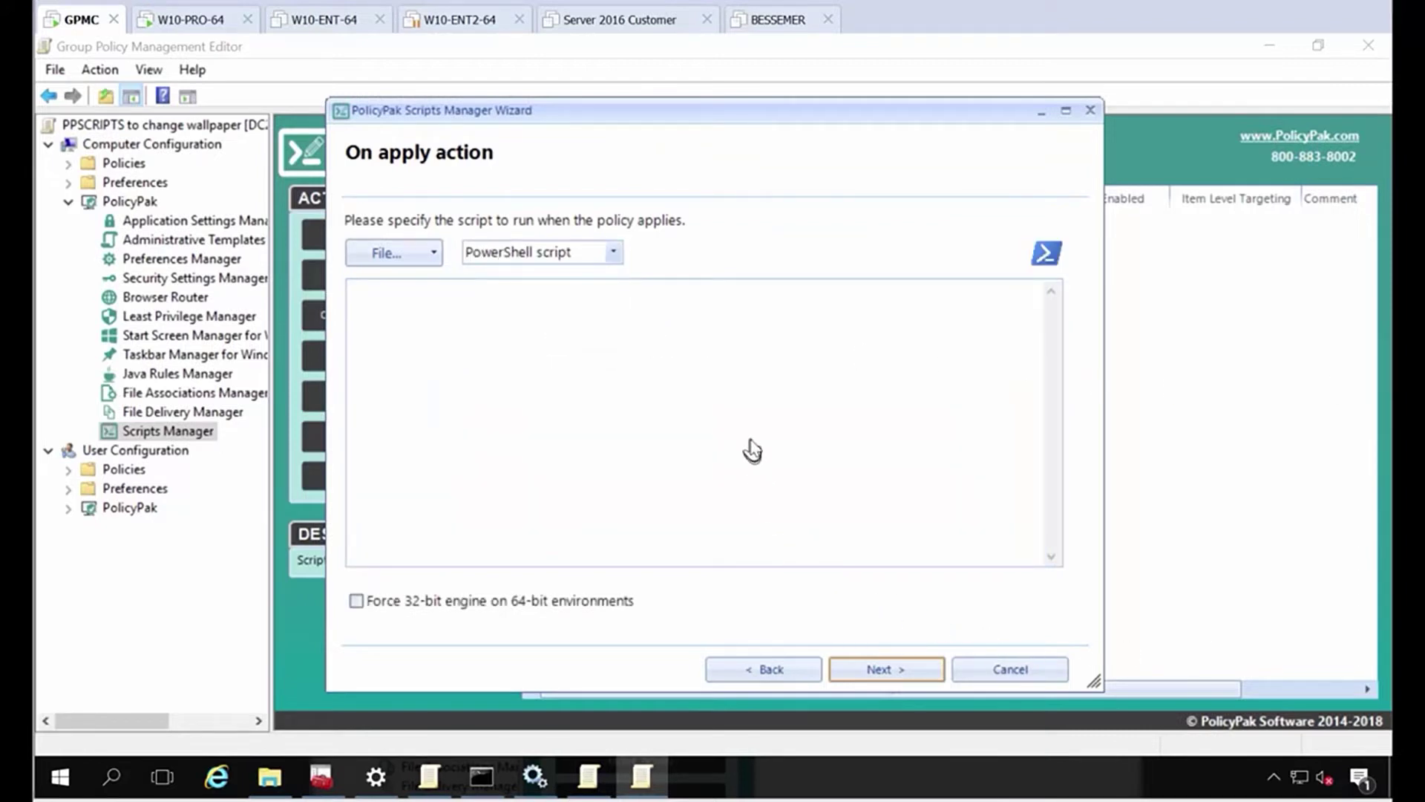
{"action": "key", "text": "ctrl+v"}
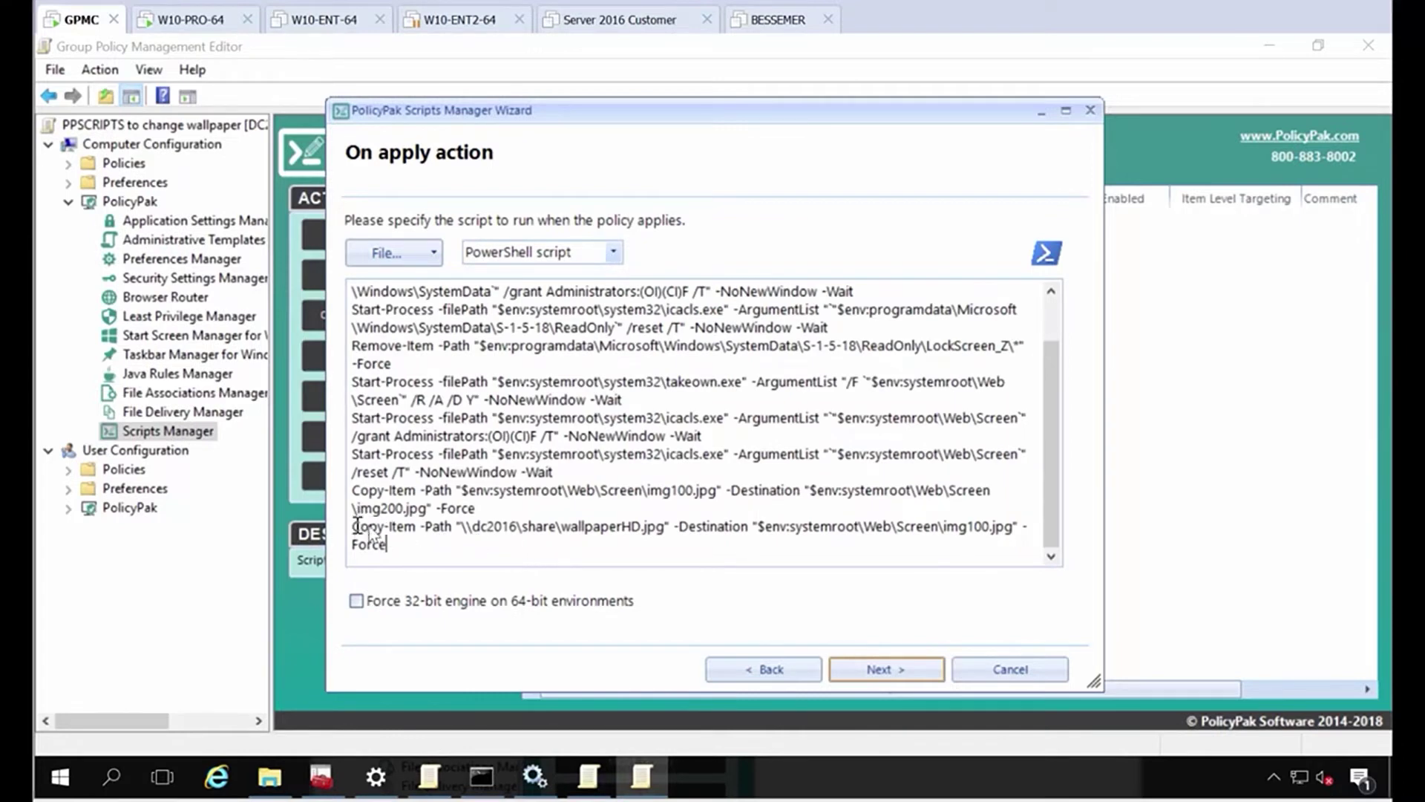
{"action": "left_click_drag", "start_coordinate": [472, 528], "coordinate": [674, 539]}
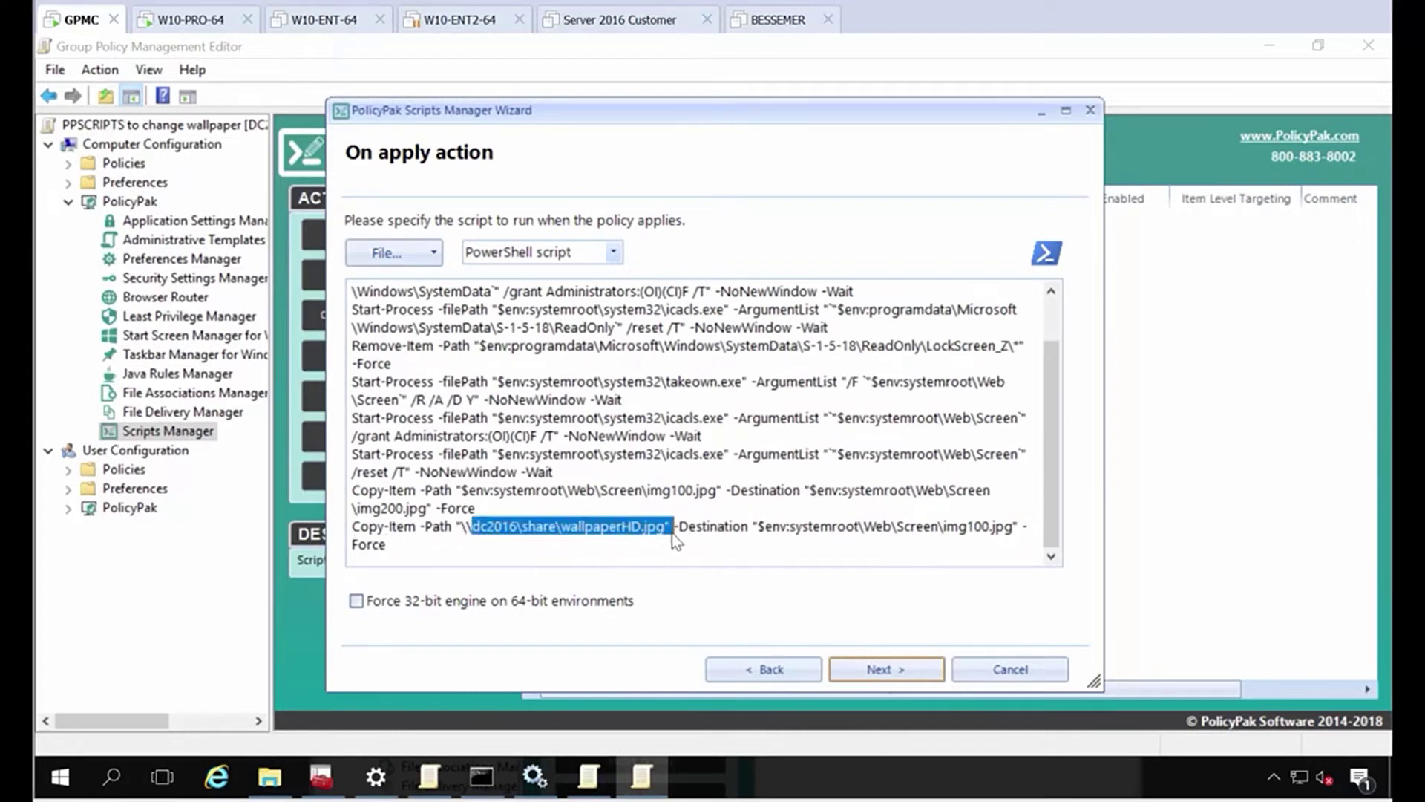
{"action": "left_click", "coordinate": [671, 540]}
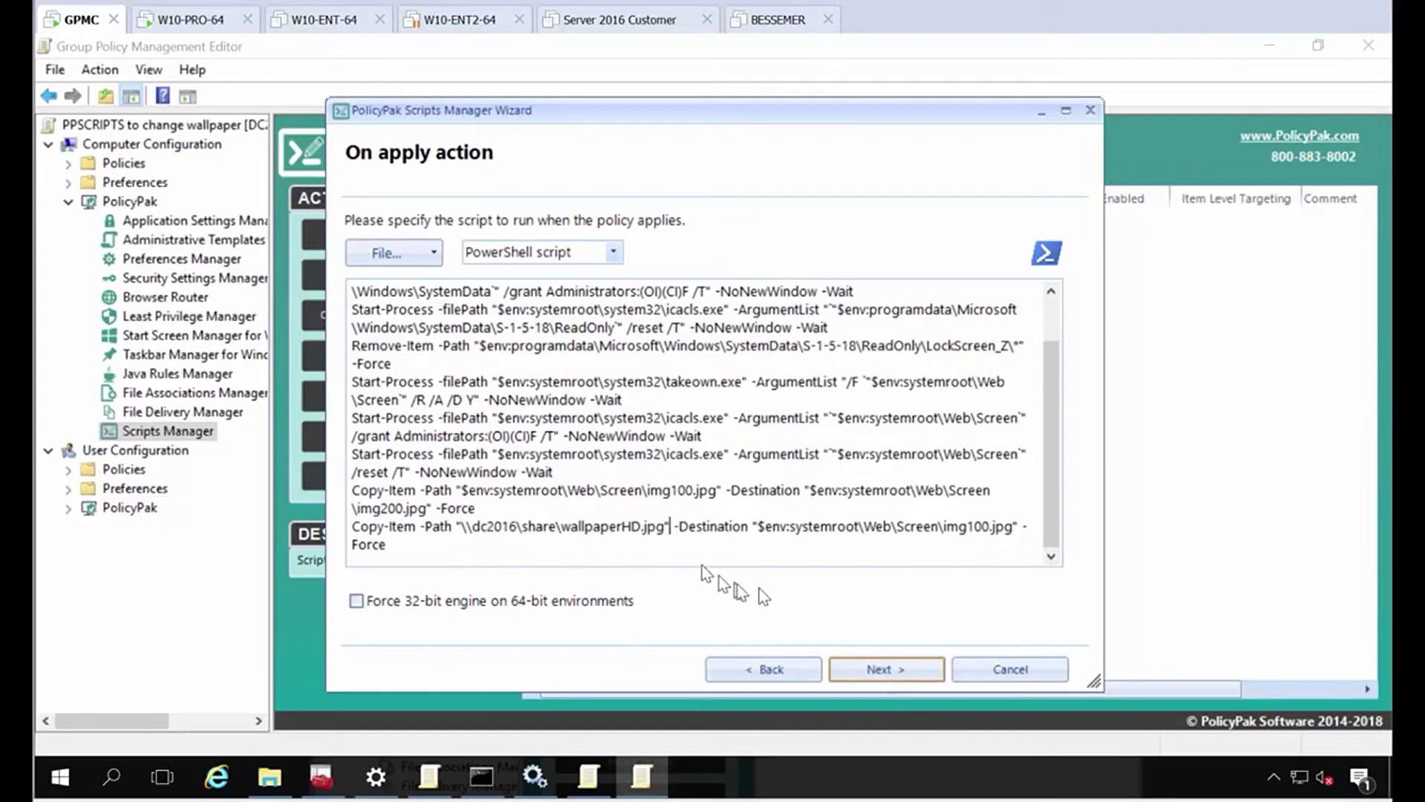
{"action": "left_click", "coordinate": [851, 670]}
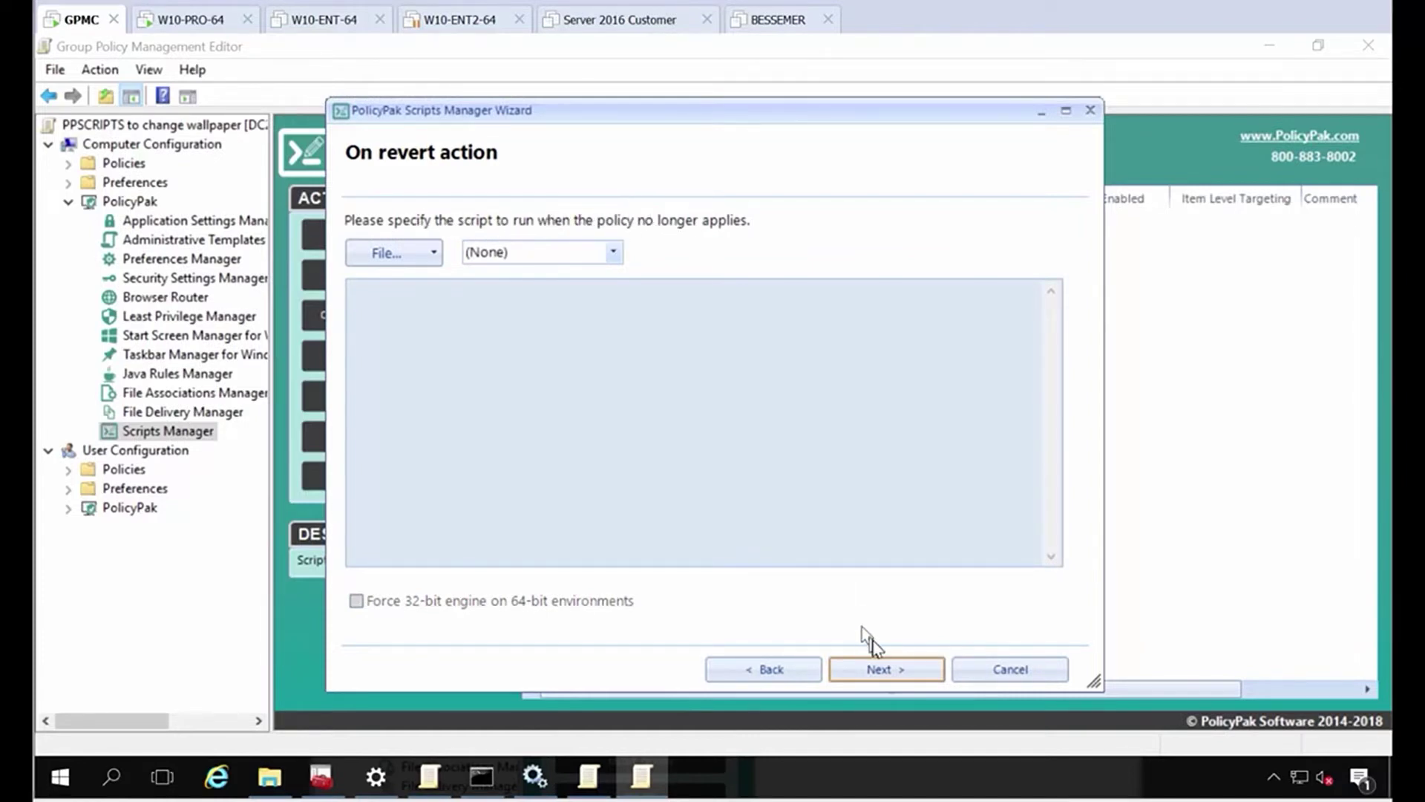
Step: Skip the revert script and set the process mode to Once
{"action": "left_click", "coordinate": [887, 669]}
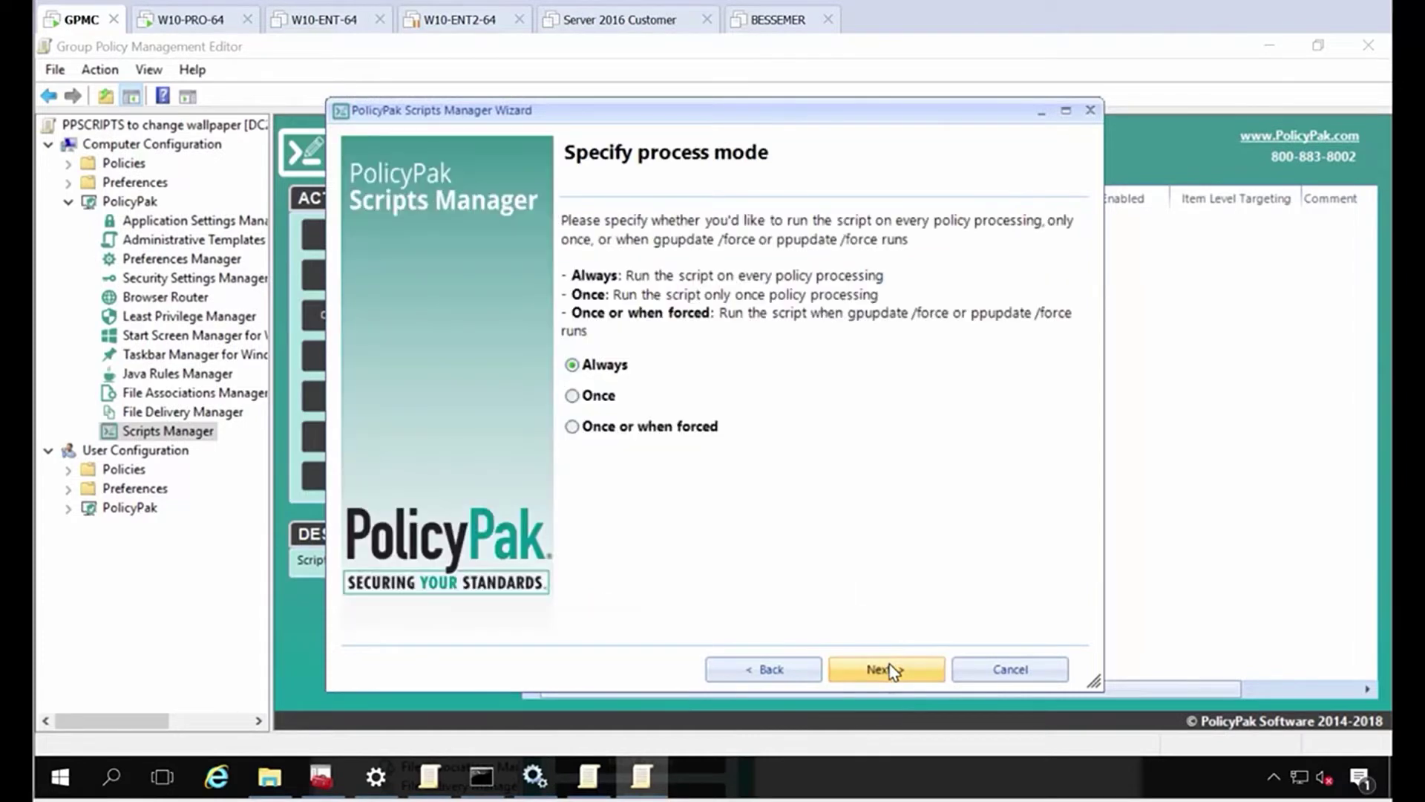
{"action": "left_click", "coordinate": [573, 396]}
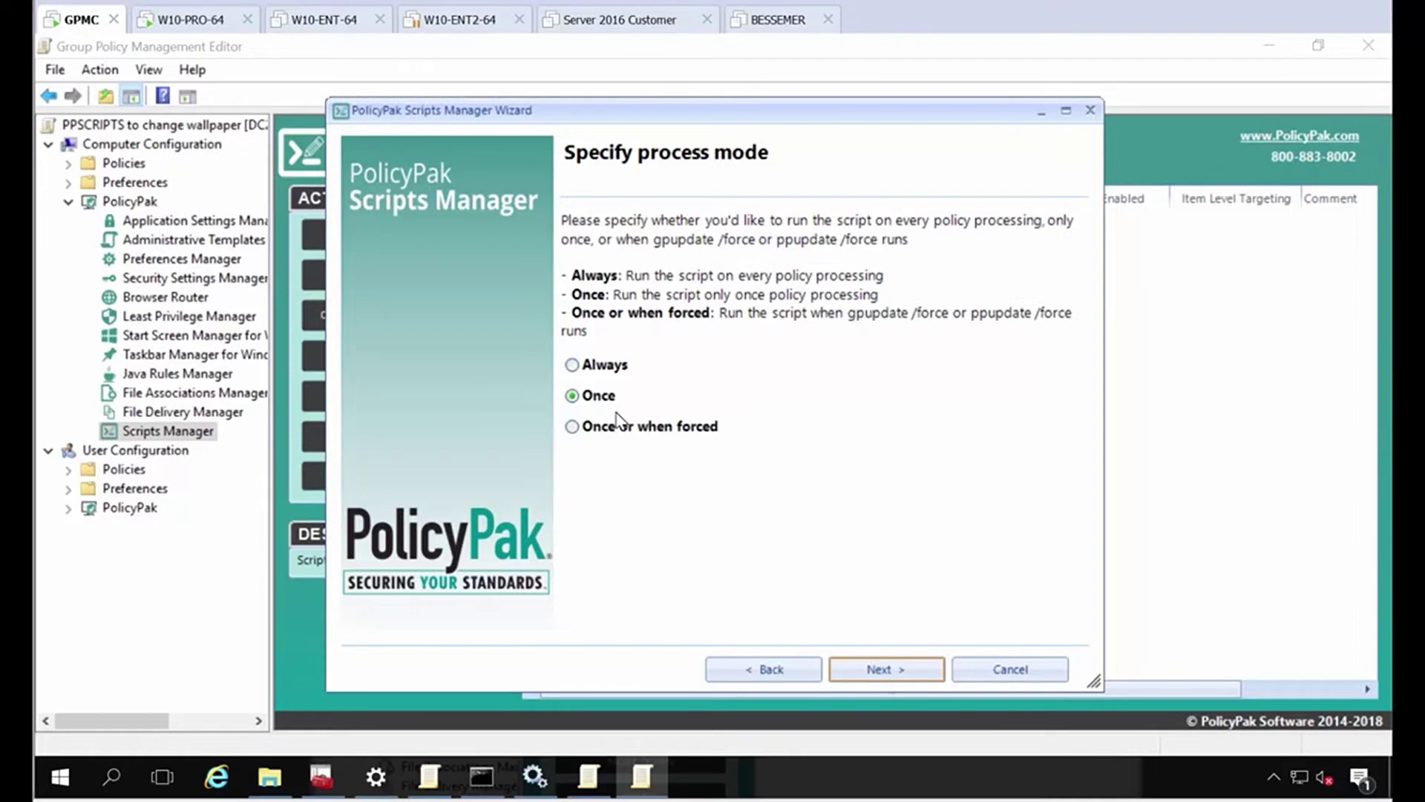
{"action": "left_click", "coordinate": [894, 672]}
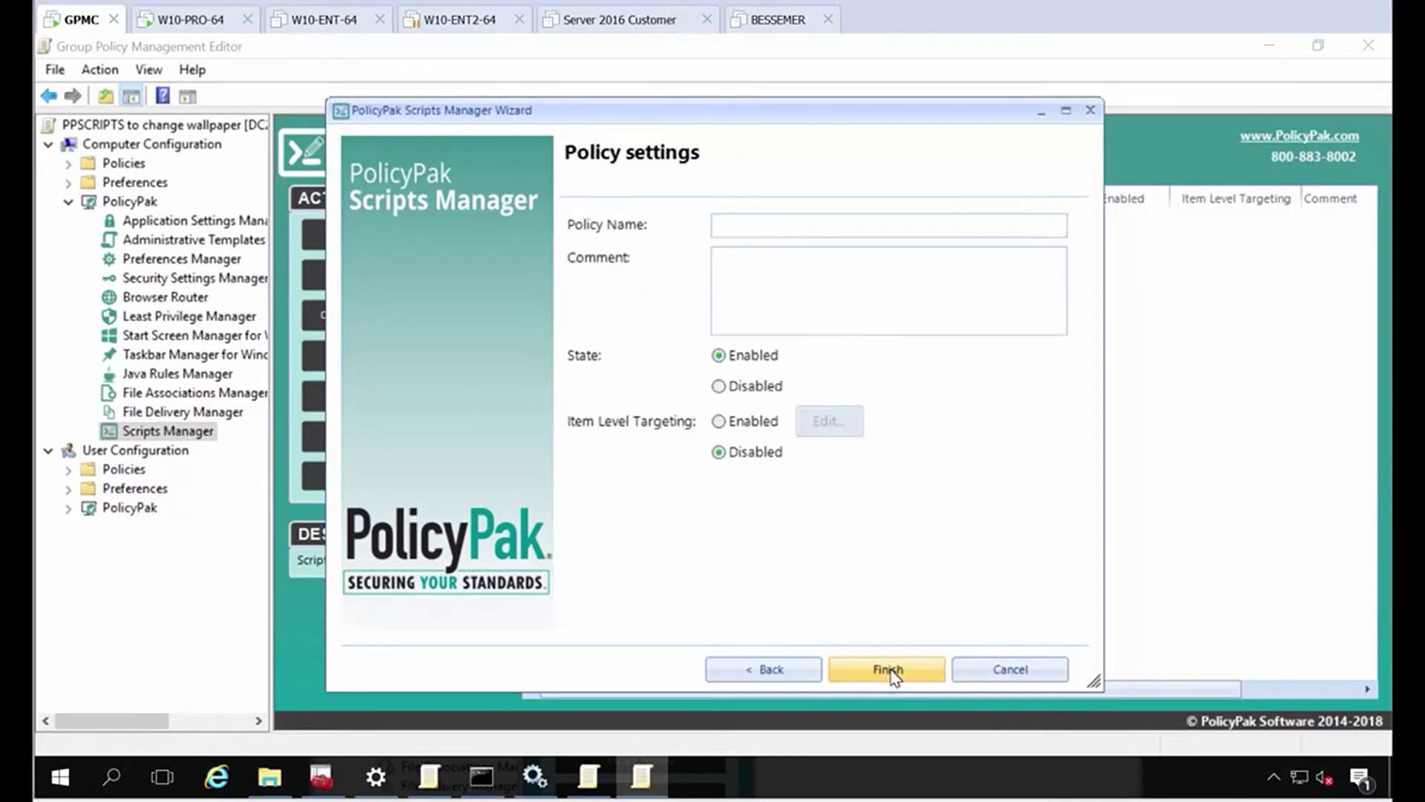
Step: Name the policy 'Force wallpaper on Pro without GP setting' and enable item-level targeting
{"action": "left_click", "coordinate": [764, 228]}
{"action": "type", "text": "Force wallp"}
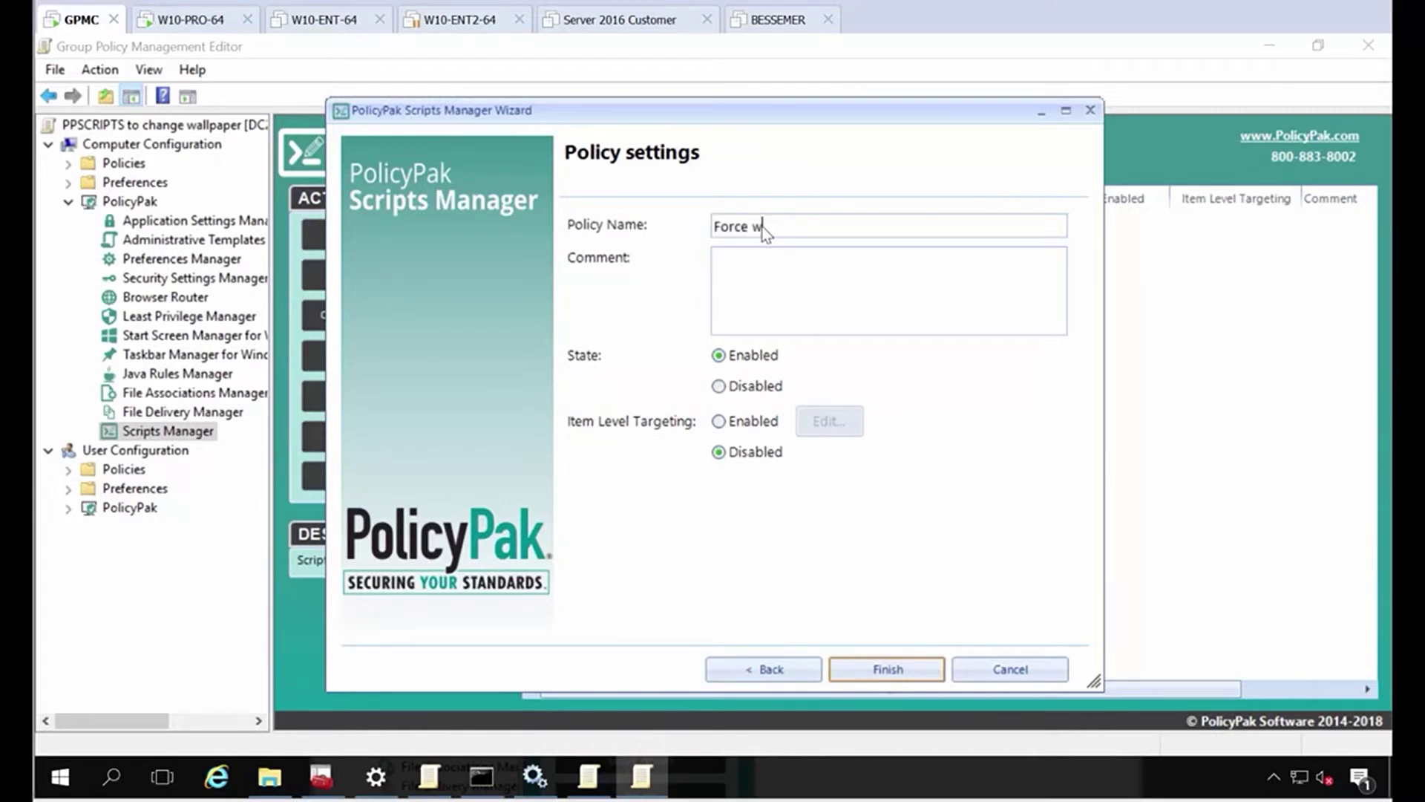
{"action": "type", "text": "aper on Pro without GP setting"}
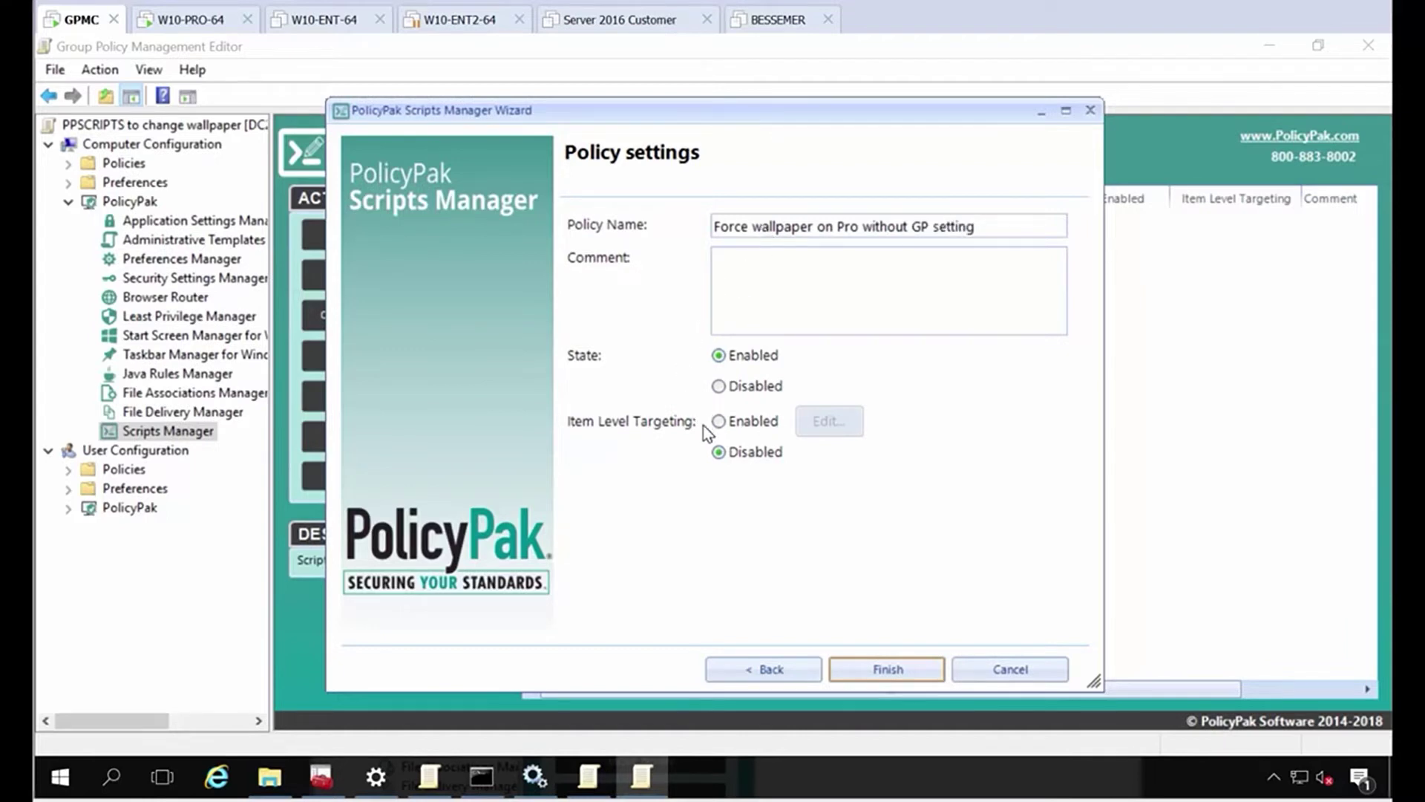
{"action": "left_click", "coordinate": [732, 421]}
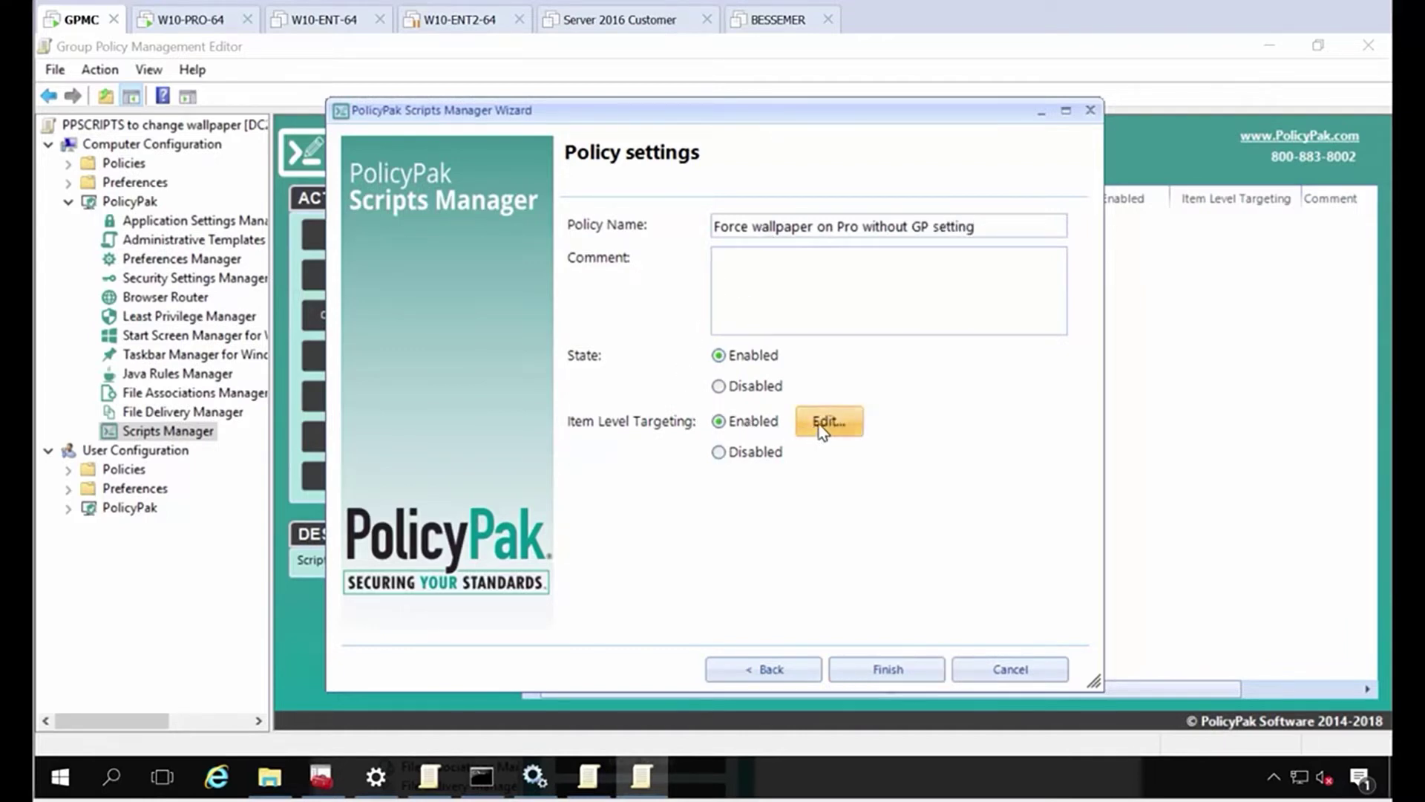
{"action": "left_click", "coordinate": [822, 422]}
Step: Add an Operating System targeting item for Windows 10 Professional
{"action": "left_click", "coordinate": [549, 246]}
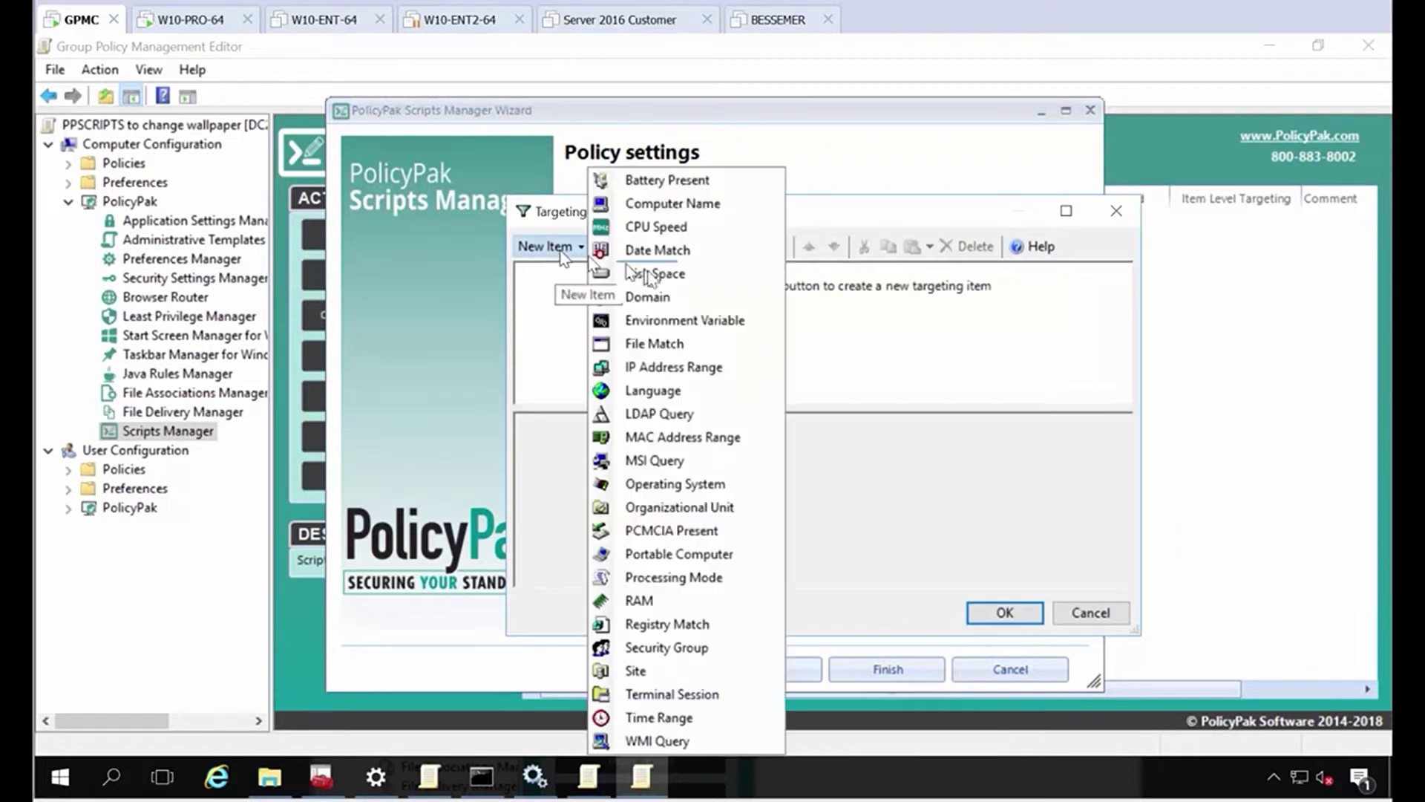
{"action": "left_click", "coordinate": [670, 484]}
{"action": "left_click", "coordinate": [700, 432]}
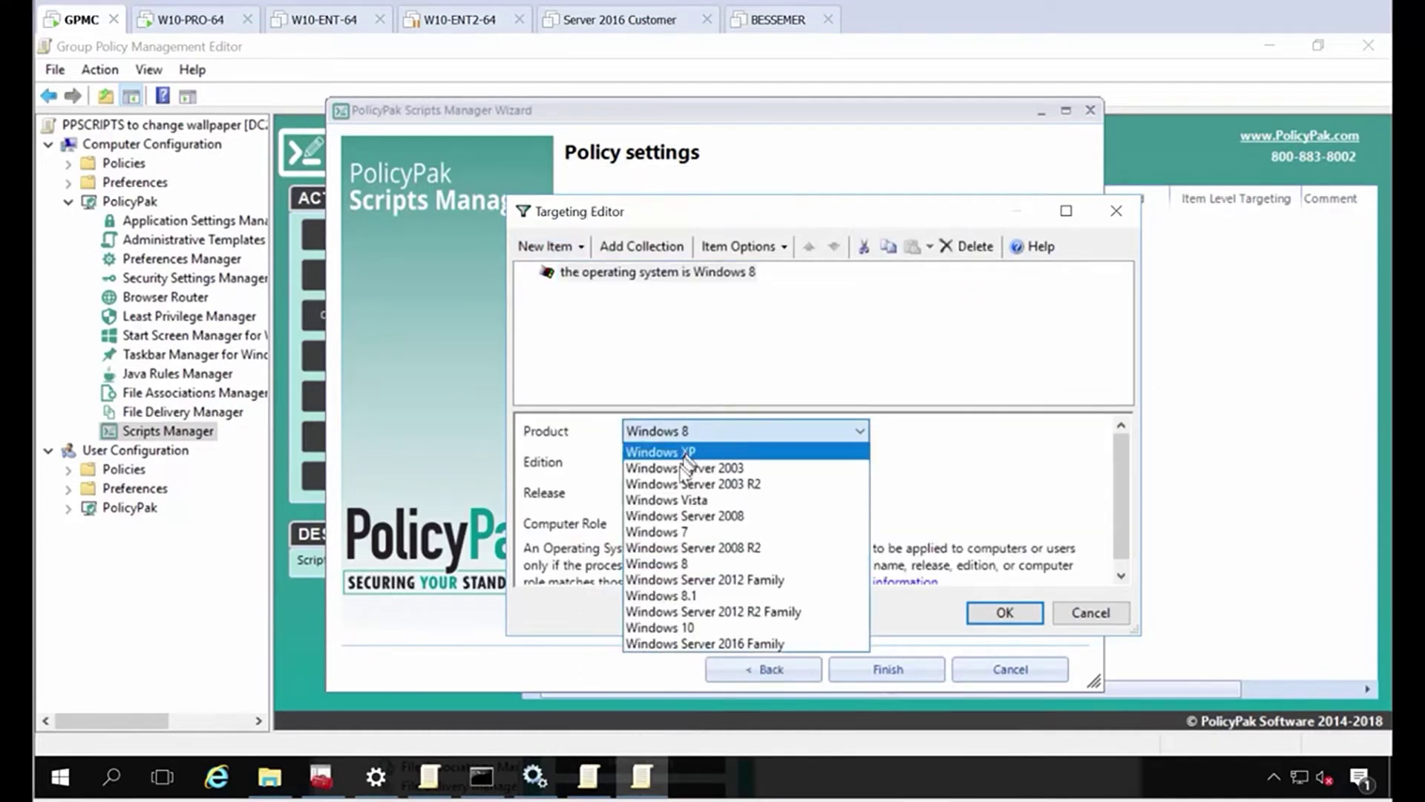
{"action": "left_click", "coordinate": [698, 627]}
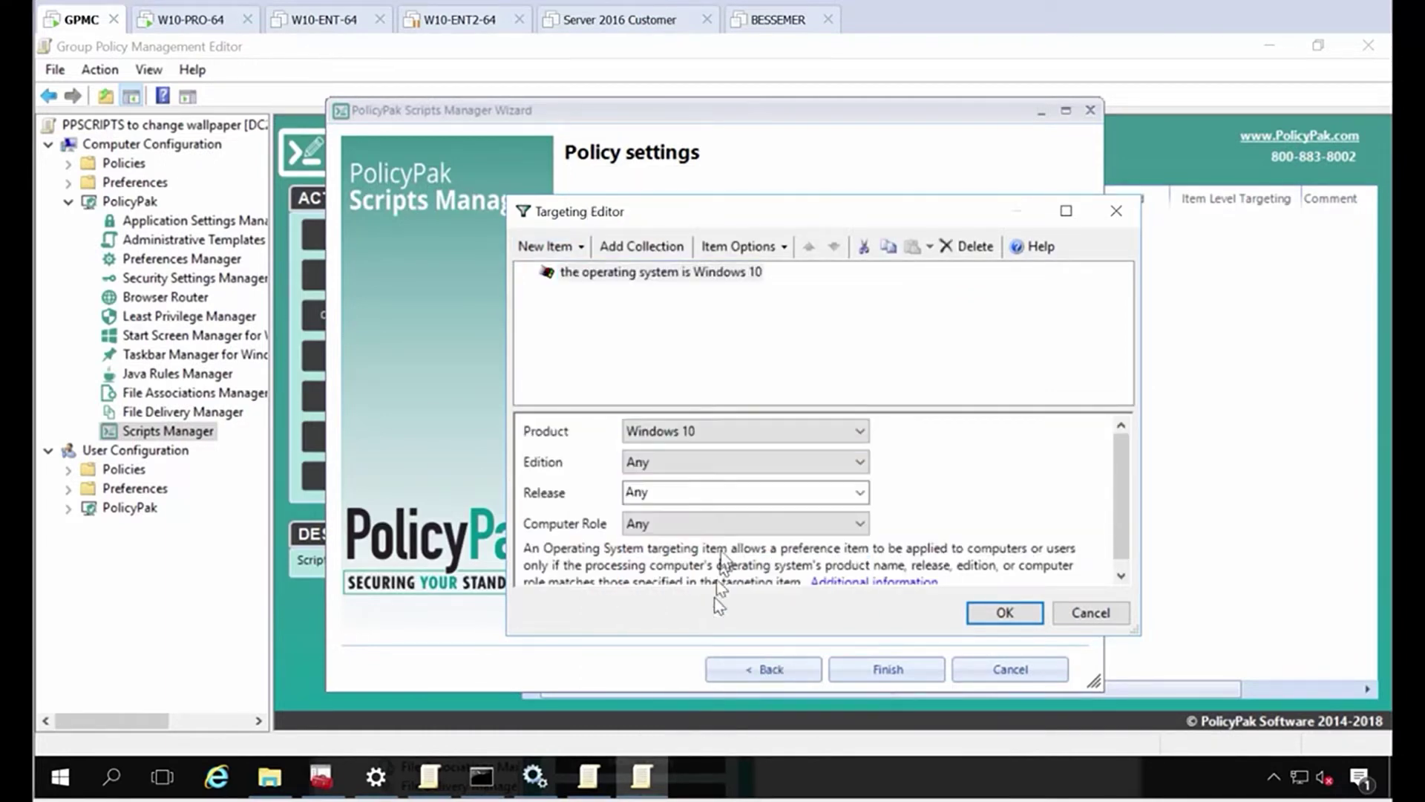
{"action": "left_click", "coordinate": [713, 471]}
{"action": "left_click", "coordinate": [689, 512]}
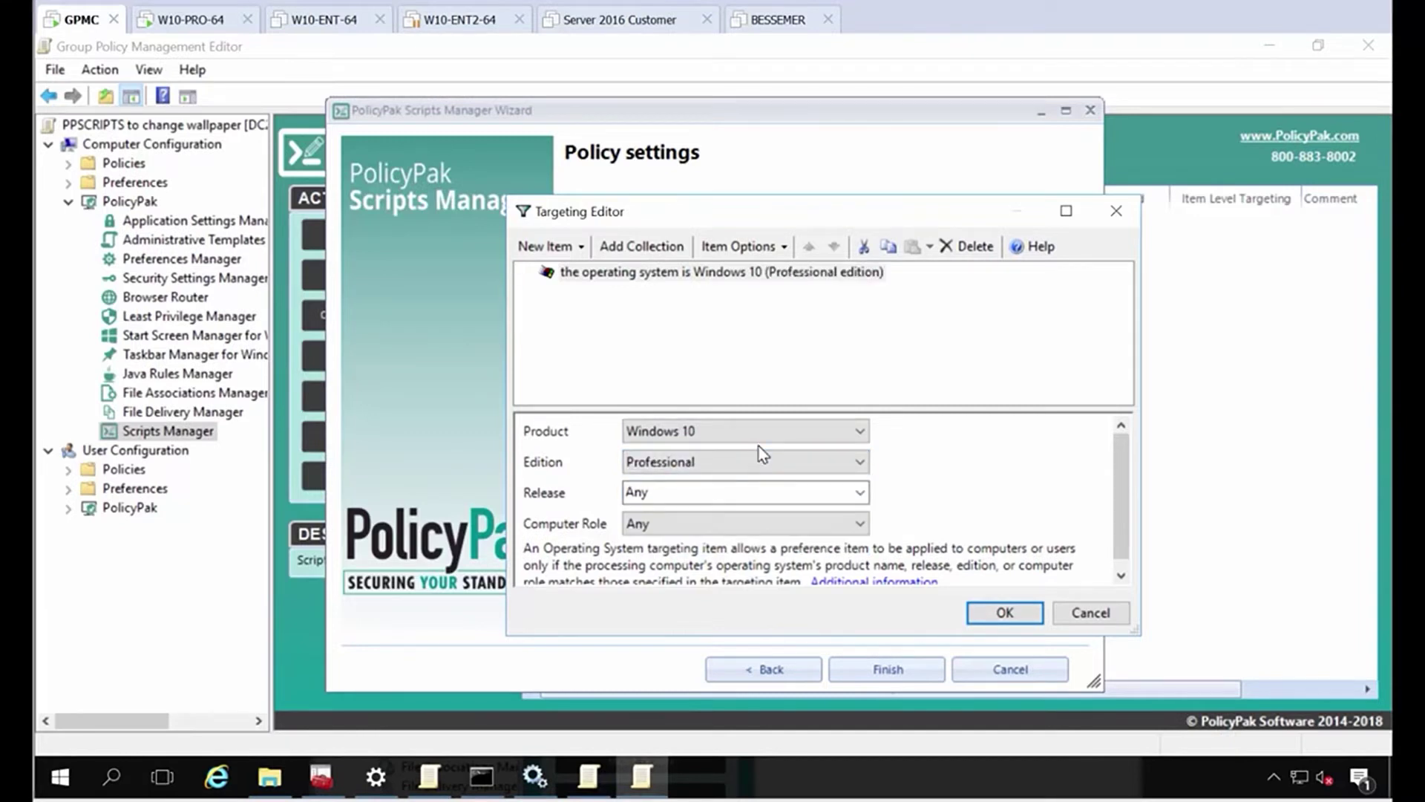
Step: Add a Computer Name targeting item matching *lab* and close the Targeting Editor
{"action": "left_click", "coordinate": [564, 249]}
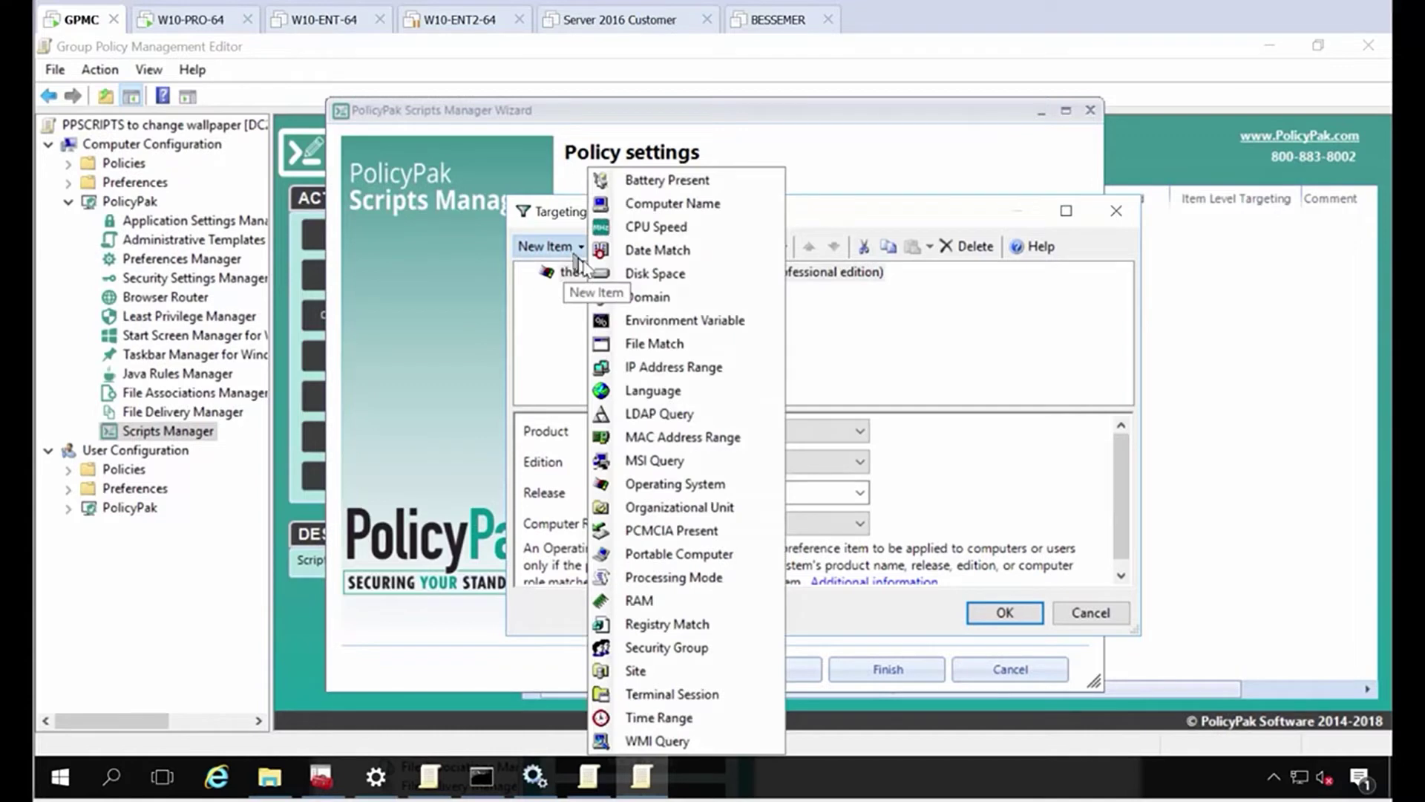
{"action": "left_click", "coordinate": [678, 203]}
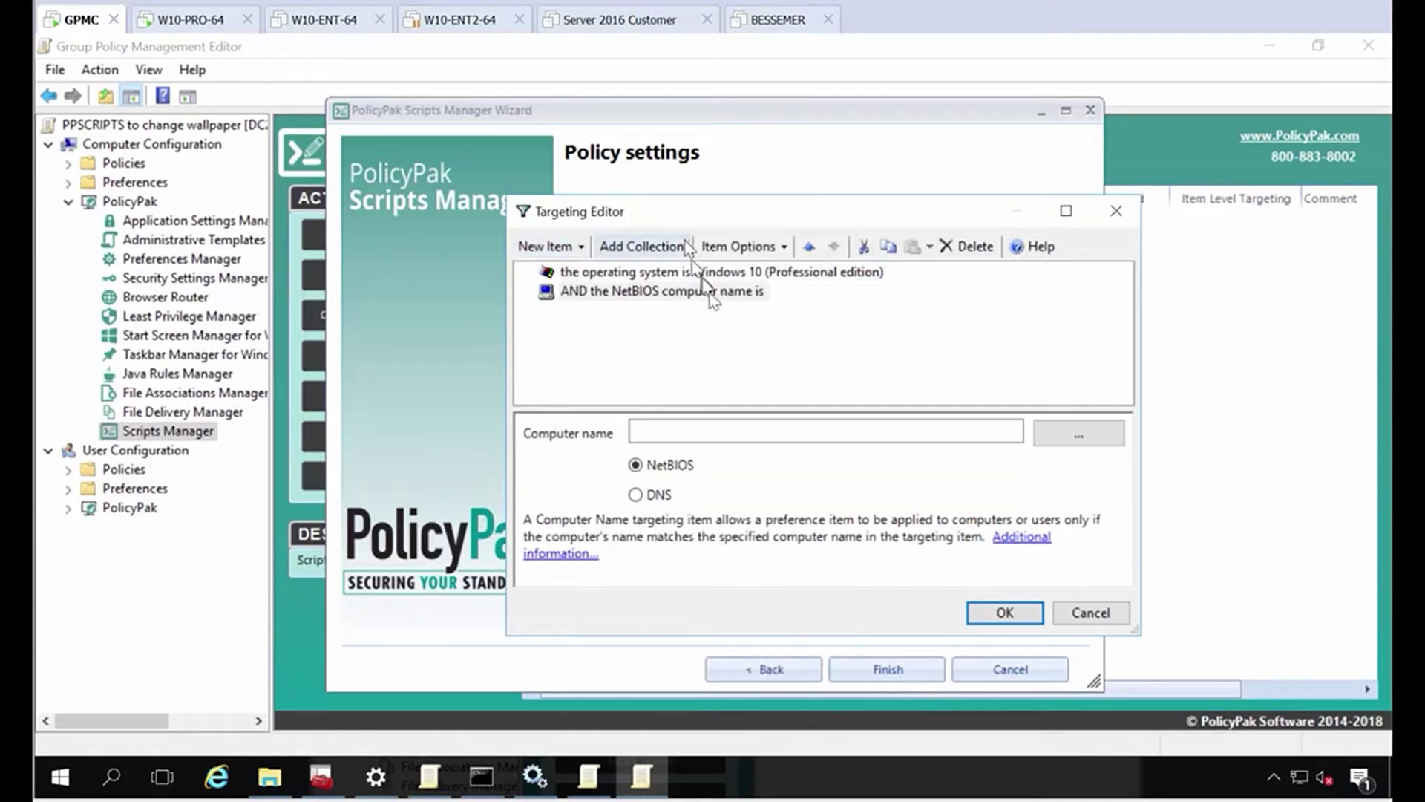
{"action": "left_click", "coordinate": [689, 431]}
{"action": "type", "text": "*lab*"}
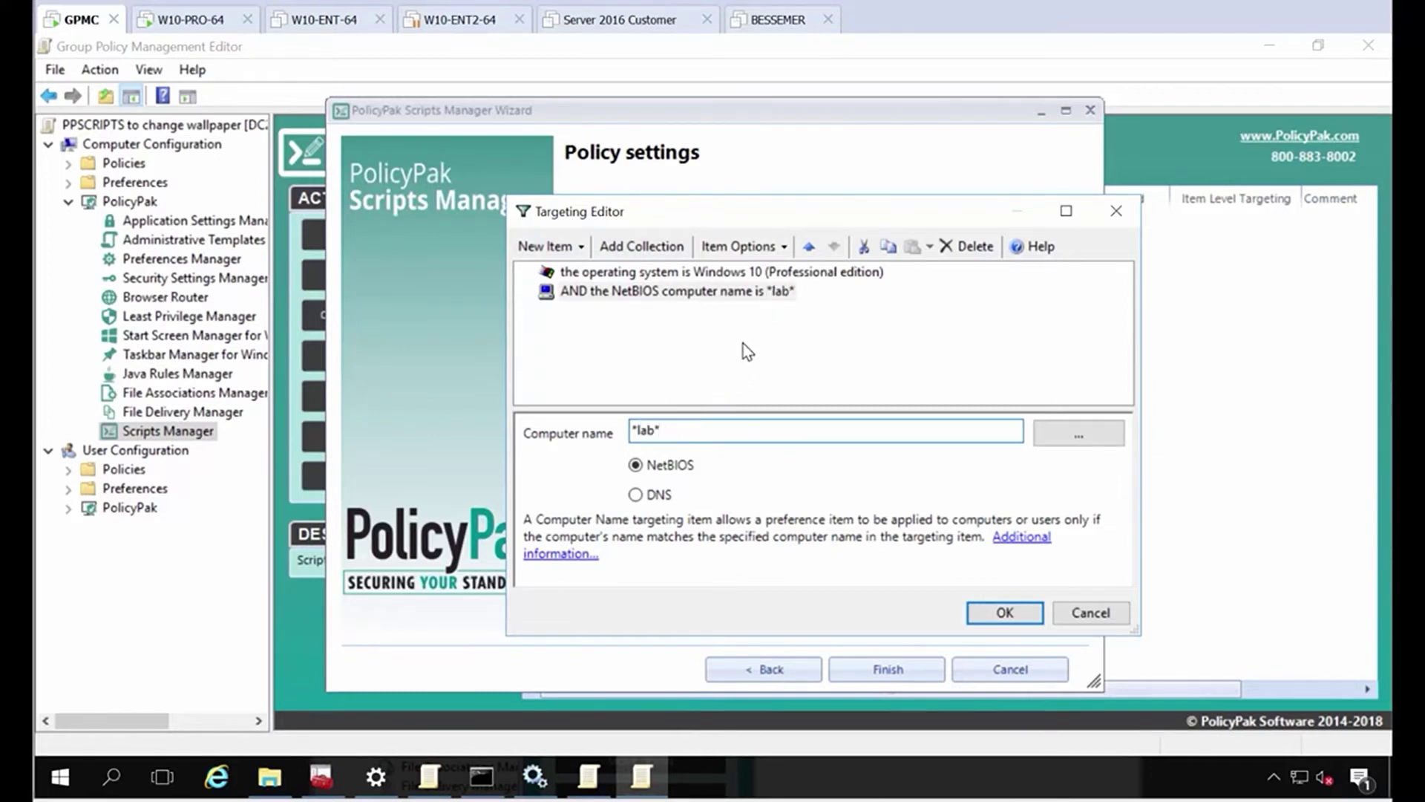
{"action": "key", "text": "Return"}
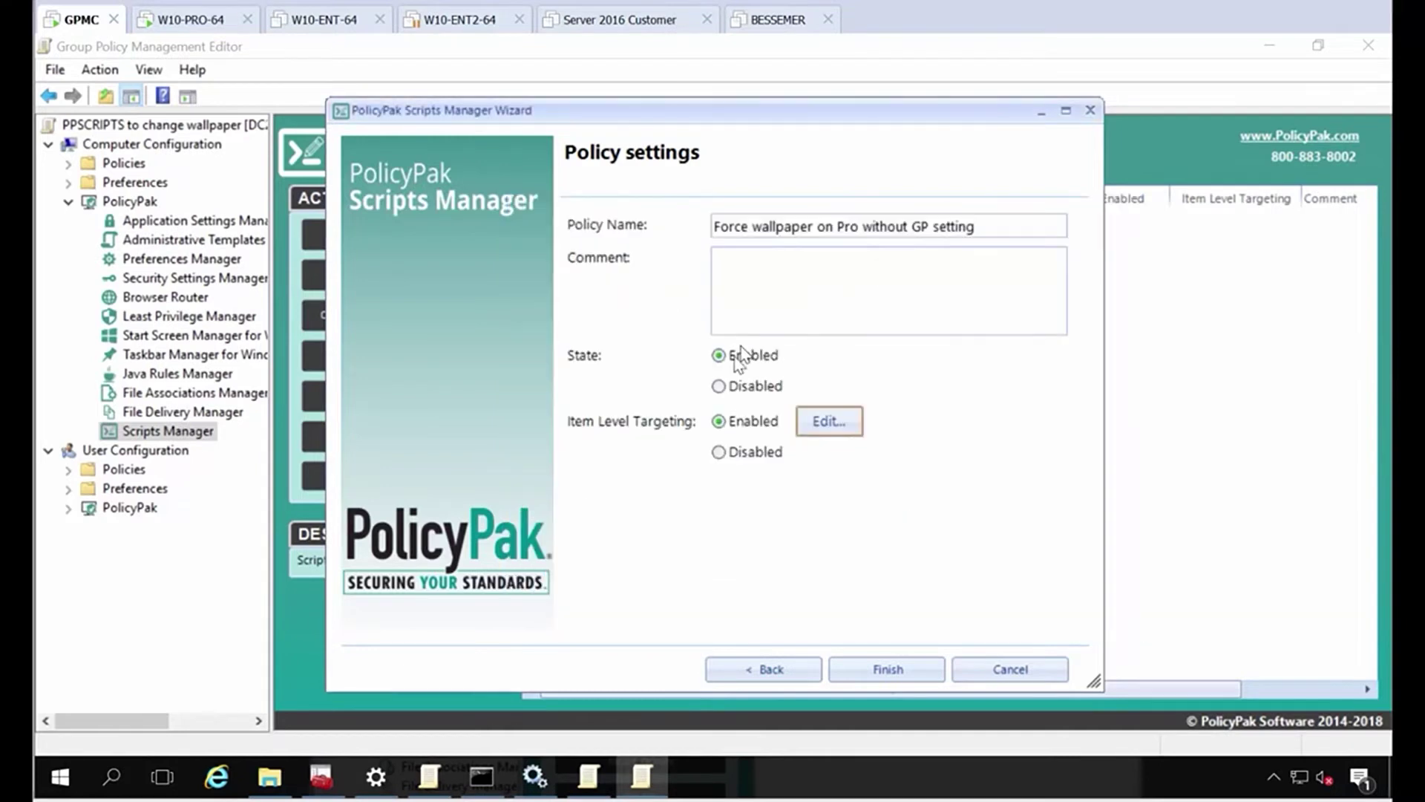
Step: Finish the wallpaper policy wizard and switch to the W10-PRO-64 virtual machine
{"action": "left_click", "coordinate": [748, 450]}
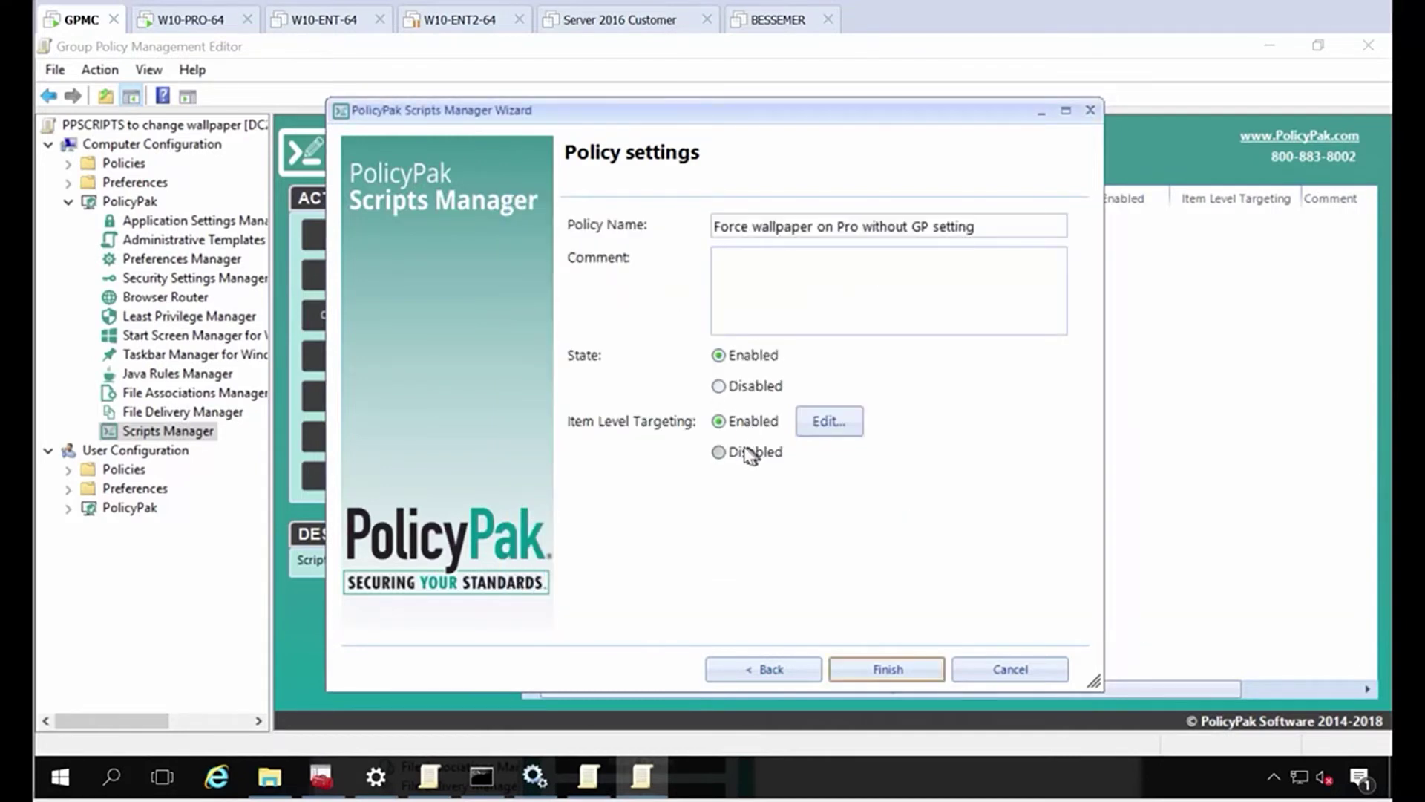
{"action": "left_click", "coordinate": [879, 666]}
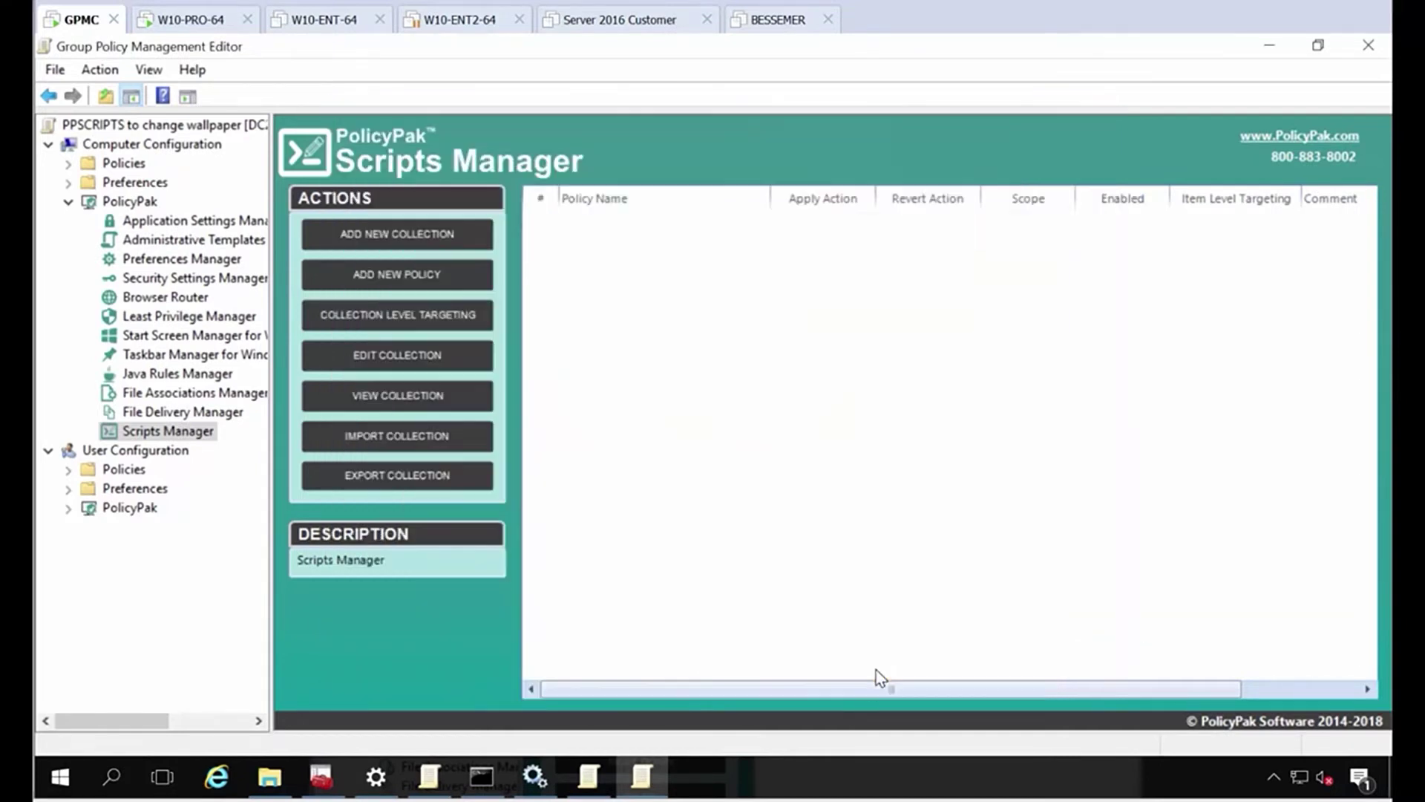
{"action": "left_click", "coordinate": [198, 24]}
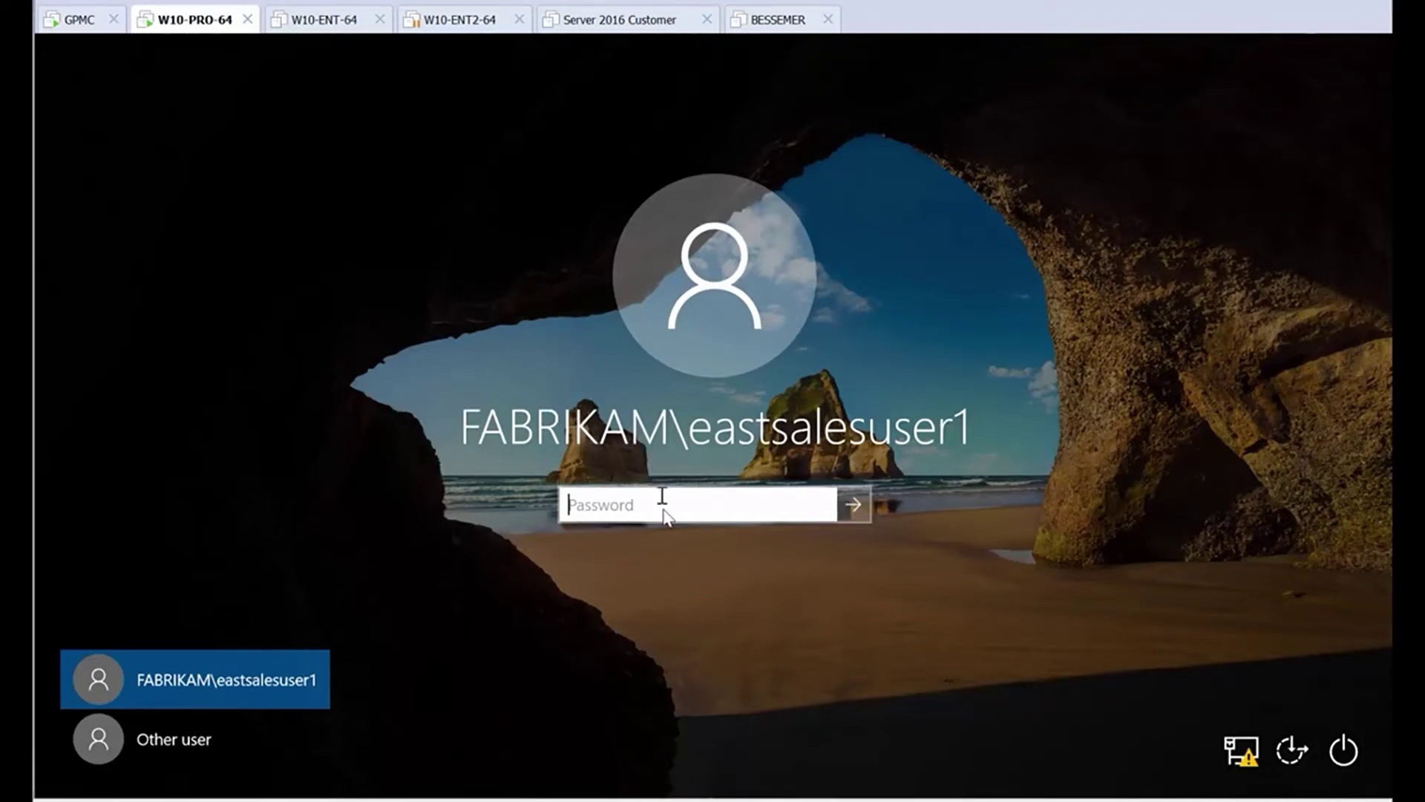
Step: Sign in to W10-PRO-64 with the domain user's password
{"action": "type", "text": "P"}
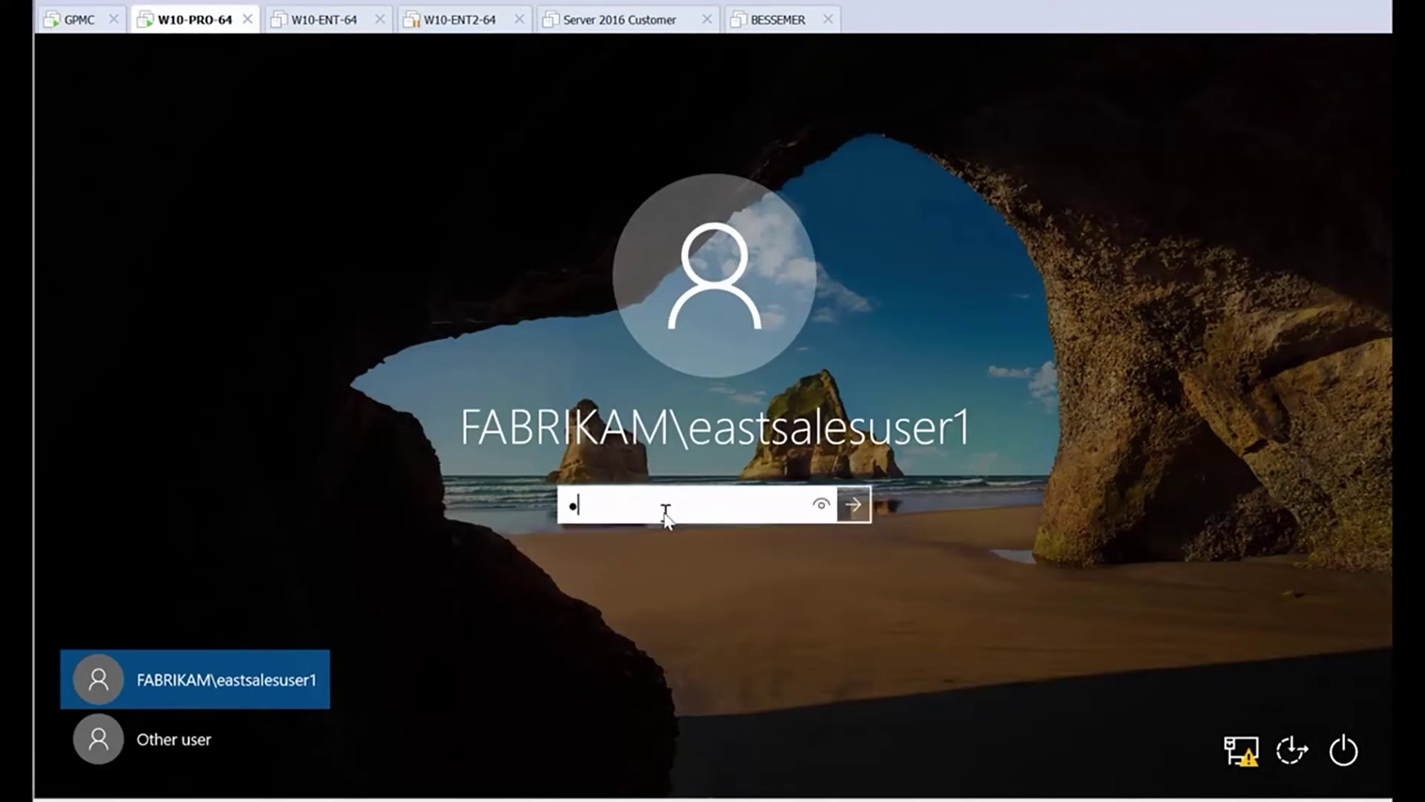
{"action": "key", "text": "Return"}
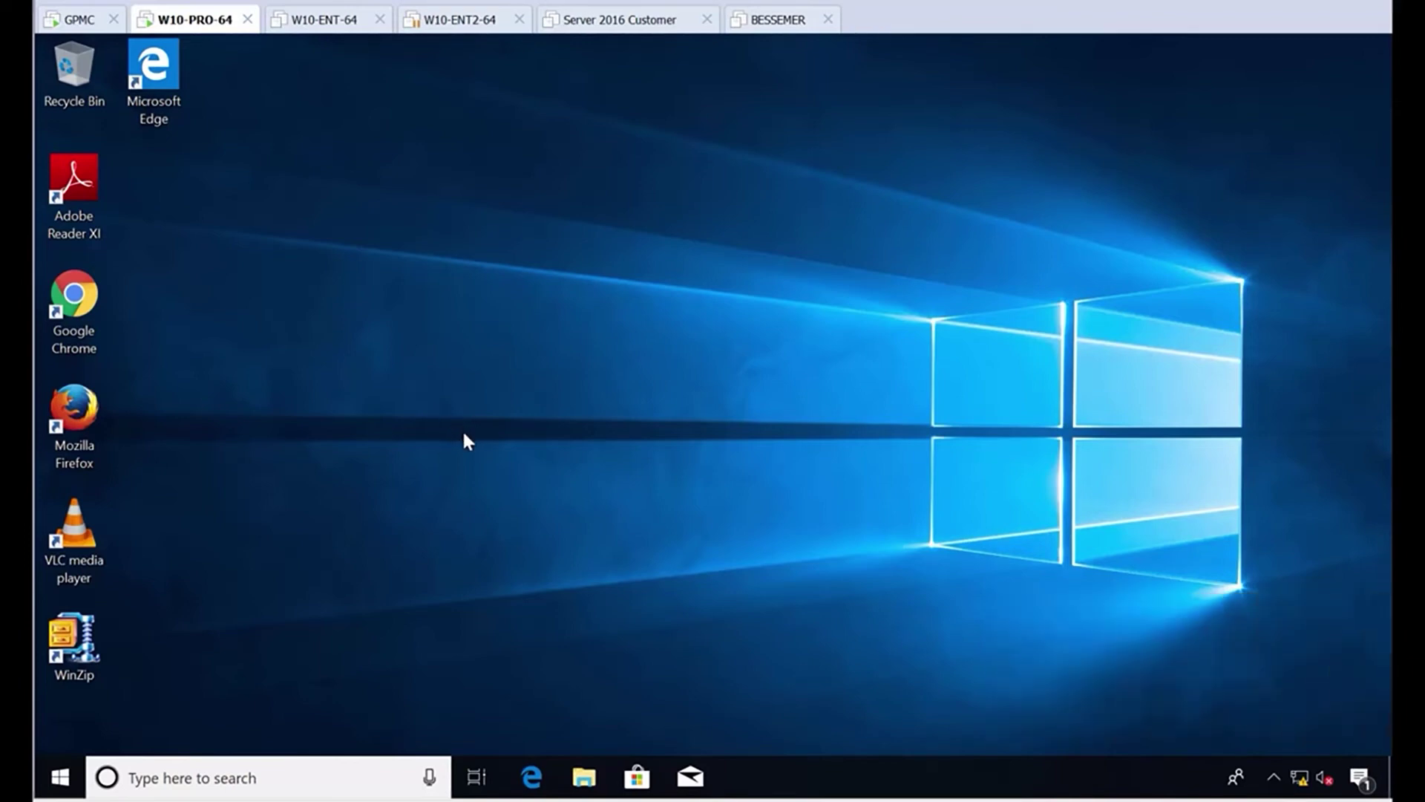
Step: Bring up the Start button's context menu to reach Shut down or sign out
{"action": "right_click", "coordinate": [60, 777]}
{"action": "mouse_move", "coordinate": [255, 728]}
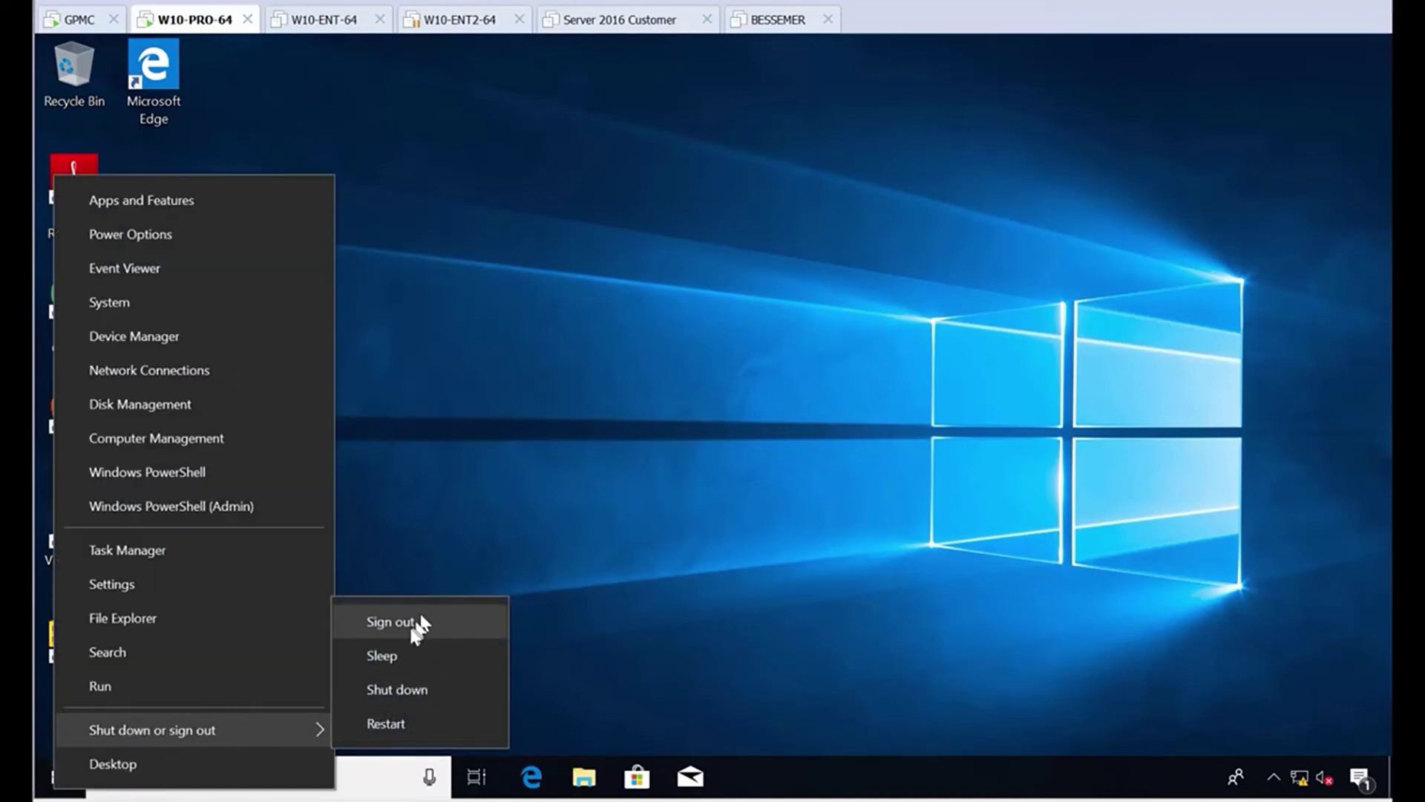